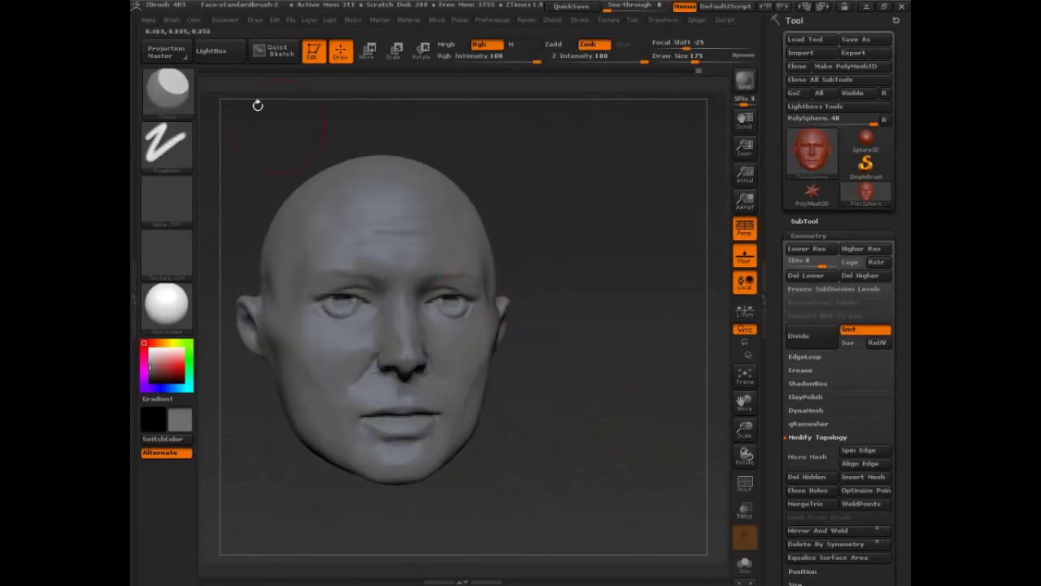
Replace the current face project with the DefaultSphere project from LightBox.
left_click(210, 50)
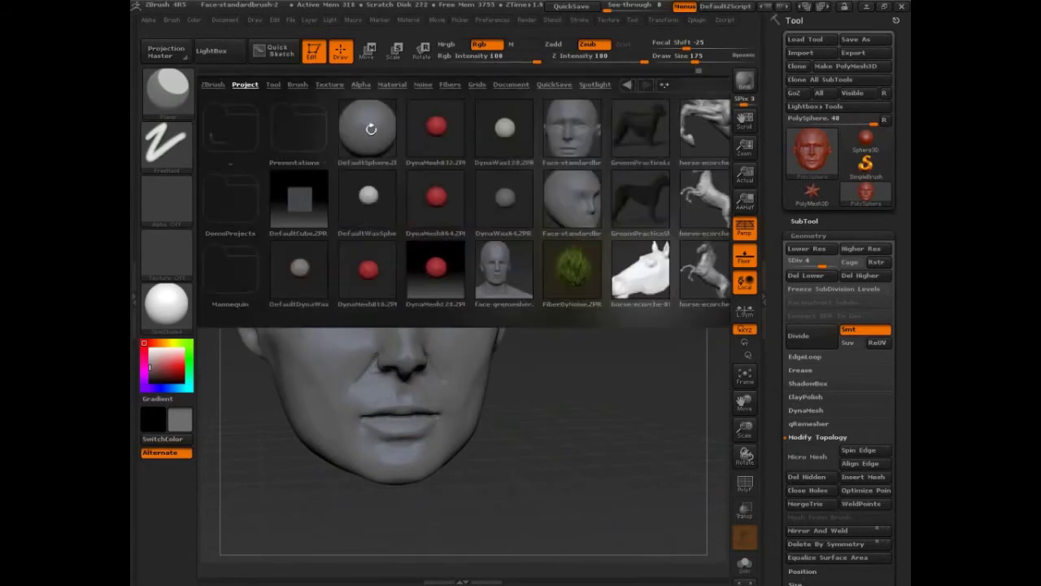
double_click(370, 127)
left_click(557, 342)
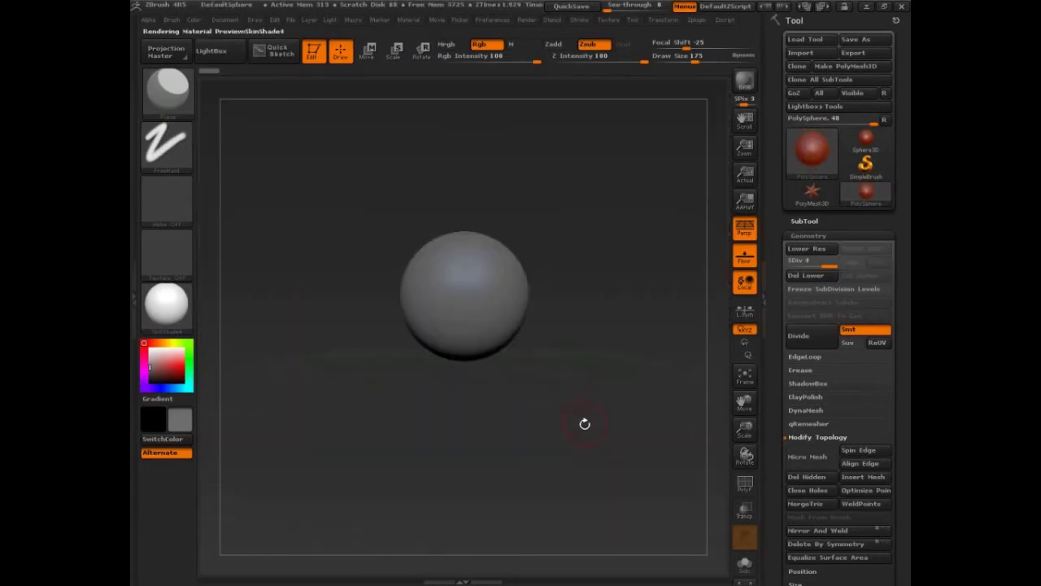
Enlarge the Move brush to draw size 646 and pull the sphere's lower front down into a chin.
mouse_move(590, 415)
left_mouse_down("alt")
mouse_move(579, 403)
mouse_move(603, 402)
left_mouse_up("alt")
key("s")
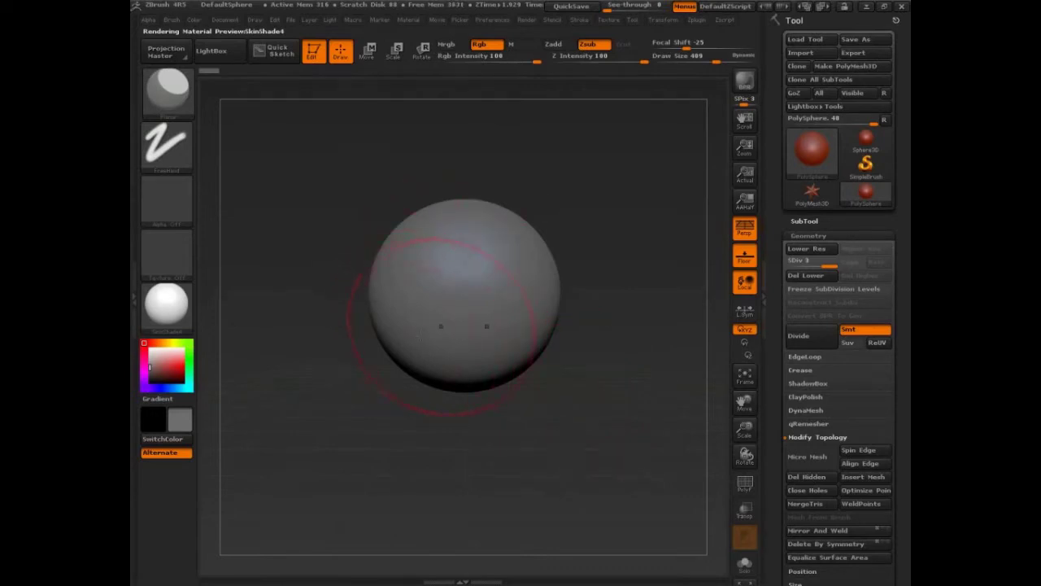
left_click(166, 89)
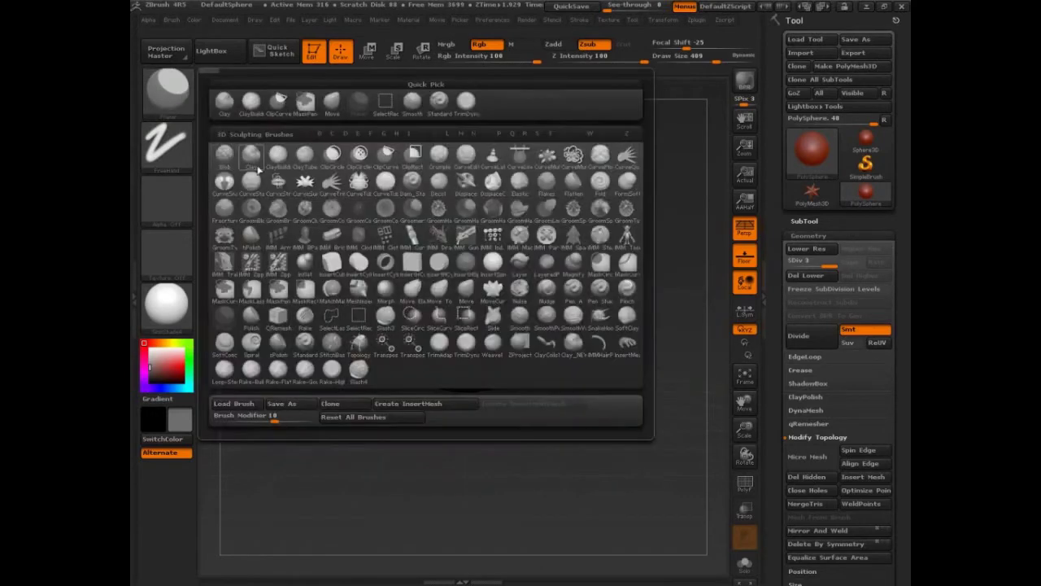
left_click(525, 317)
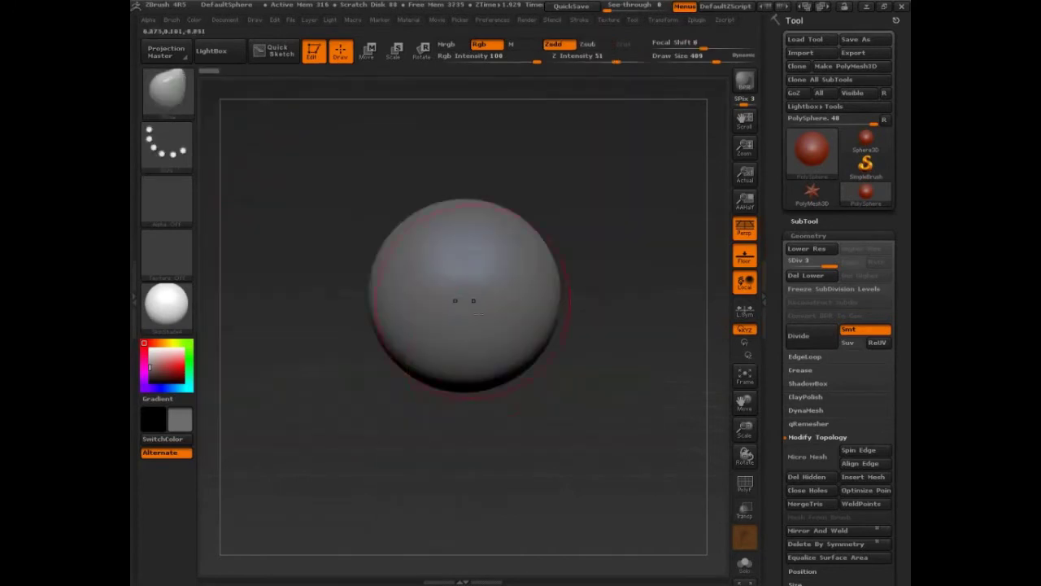
left_click_drag(551, 435, 552, 399, "alt")
key("s")
mouse_move(501, 359)
left_mouse_down()
mouse_move(512, 361)
mouse_move(488, 340)
mouse_move(487, 388)
left_mouse_up()
key("s")
left_click_drag(612, 311, 559, 275)
left_click_drag(618, 356, 592, 361, "shift")
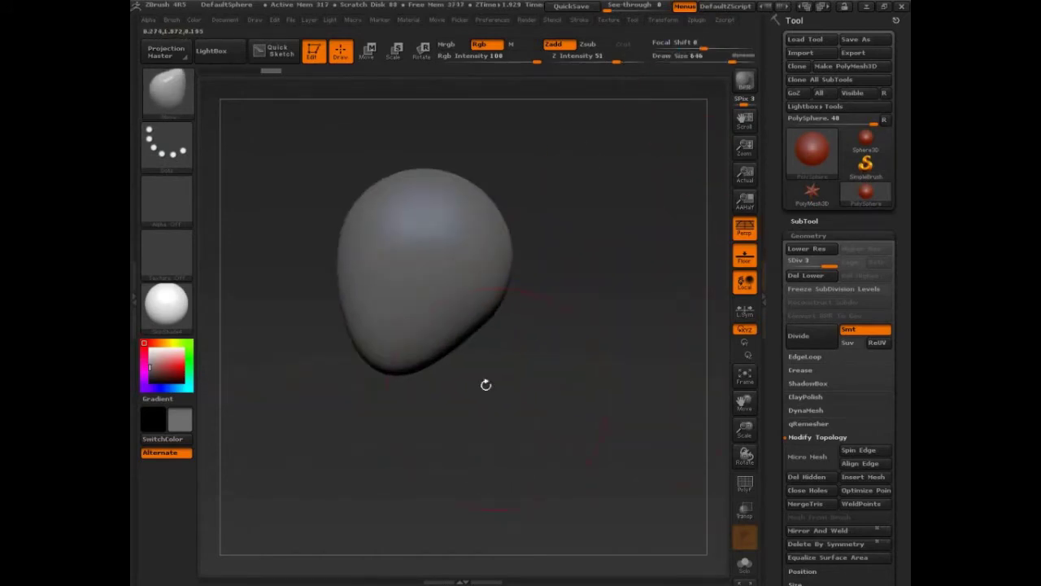
Reshape the chin and the sides of the skull into an egg-shaped head with the Move brush at draw size 819.
key("s")
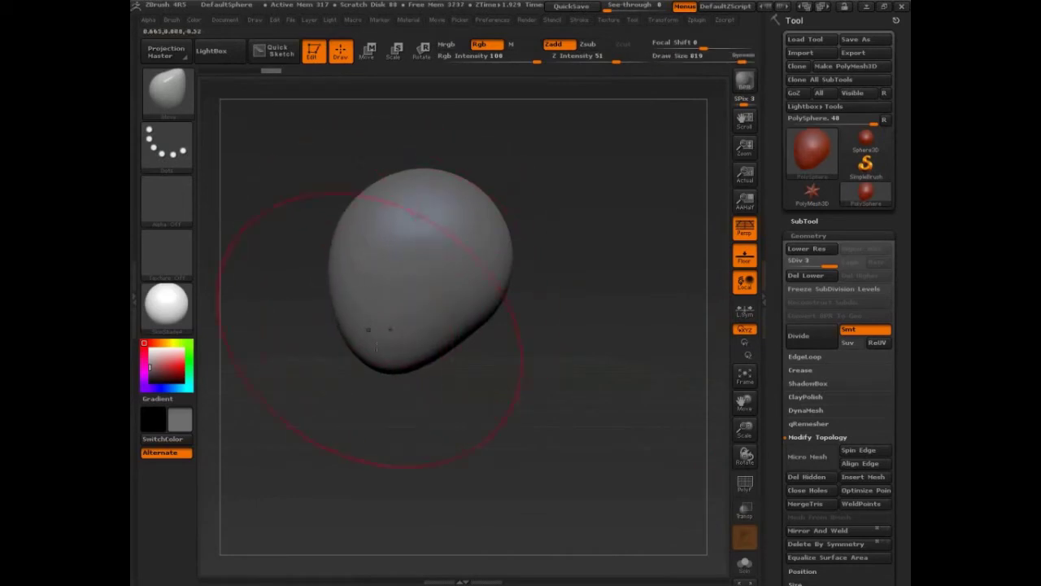
left_click_drag(380, 369, 363, 366)
left_click_drag(359, 219, 350, 213)
left_click_drag(498, 236, 510, 239)
mouse_move(581, 378)
left_mouse_down()
mouse_move(561, 387)
mouse_move(585, 378)
mouse_move(598, 301)
mouse_move(551, 378)
left_mouse_up()
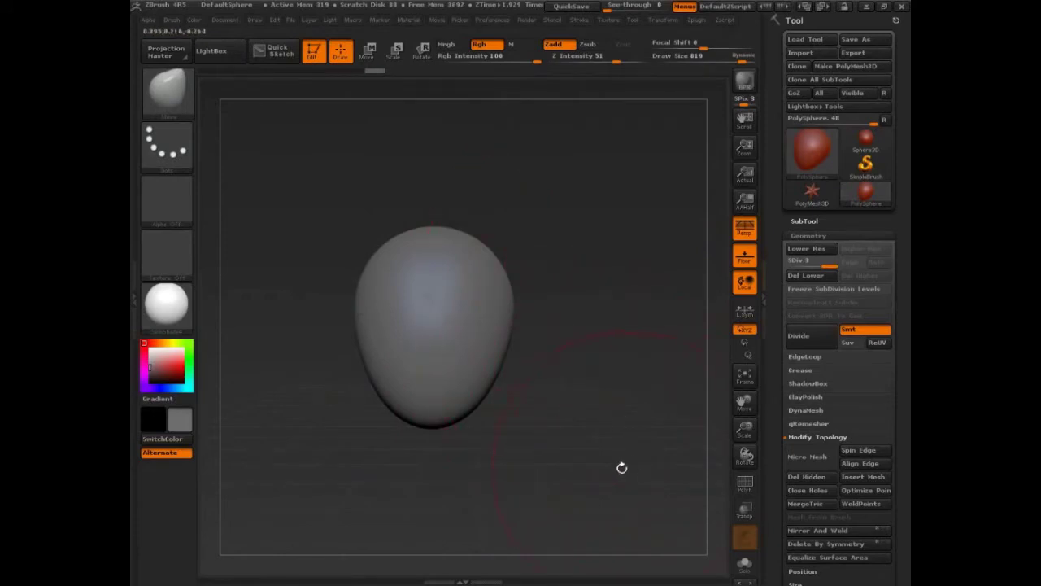
left_click_drag(614, 467, 641, 426)
left_click_drag(632, 356, 627, 419, "alt")
key("ctrl+shift+d")
left_click_drag(360, 253, 493, 278)
left_click_drag(472, 270, 475, 458)
mouse_move(356, 238)
left_mouse_down()
mouse_move(372, 309)
mouse_move(372, 446)
left_mouse_up()
left_click_drag(351, 409, 470, 466)
mouse_move(480, 277)
left_mouse_down()
mouse_move(598, 221)
mouse_move(592, 384)
left_mouse_up()
left_click_drag(466, 469, 590, 376)
mouse_move(348, 252)
left_mouse_down()
mouse_move(504, 191)
mouse_move(592, 198)
left_mouse_up()
left_click_drag(382, 326, 386, 350)
left_click_drag(410, 310, 398, 351)
left_click_drag(414, 329, 419, 354)
mouse_move(518, 232)
left_mouse_down()
mouse_move(526, 248)
mouse_move(498, 246)
mouse_move(580, 213)
left_mouse_up()
left_click_drag(481, 248, 485, 257)
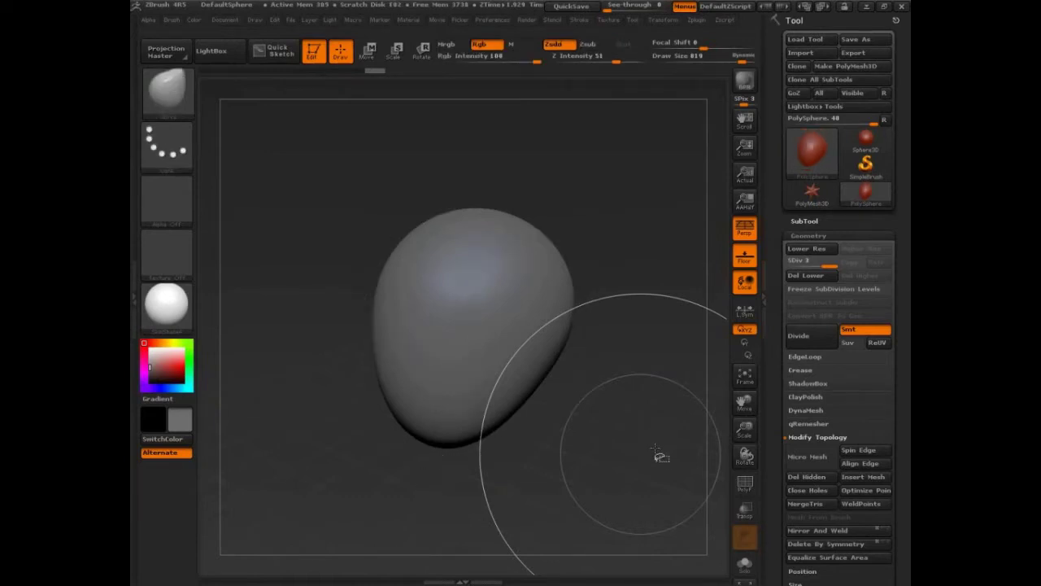
Refine the egg-shaped head with the Move brush at draw size 451.
mouse_move(659, 456)
left_mouse_down()
mouse_move(616, 432)
mouse_move(572, 353)
left_mouse_up()
key("s")
key("s")
mouse_move(719, 61)
left_mouse_down()
mouse_move(696, 59)
mouse_move(719, 58)
left_mouse_up()
left_click_drag(625, 233, 578, 333)
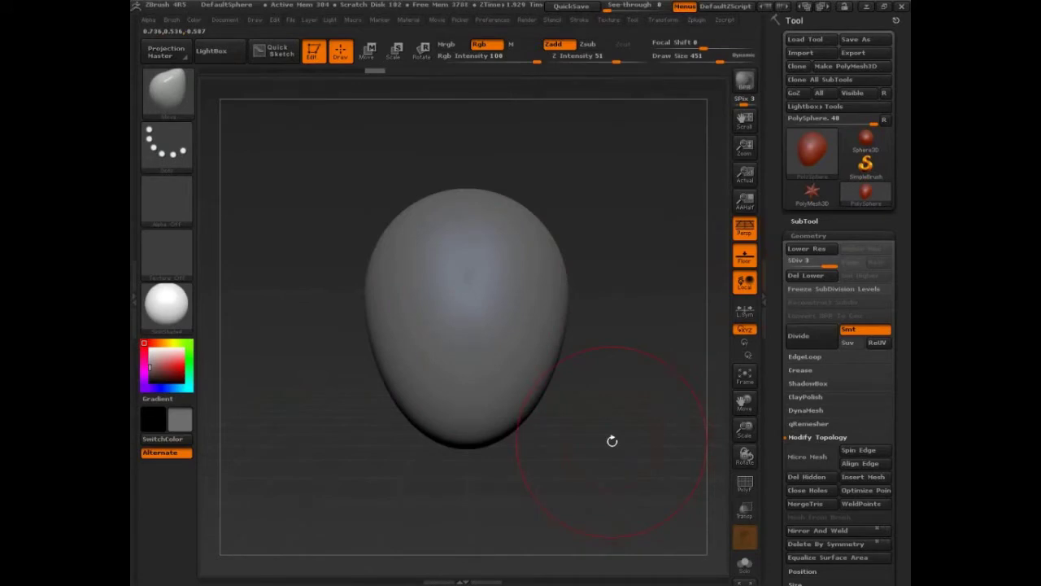
Choose the ClayBuildup brush and, with a smaller draw size, rough in the brow line, nose sides and cheekbones.
left_click(176, 105)
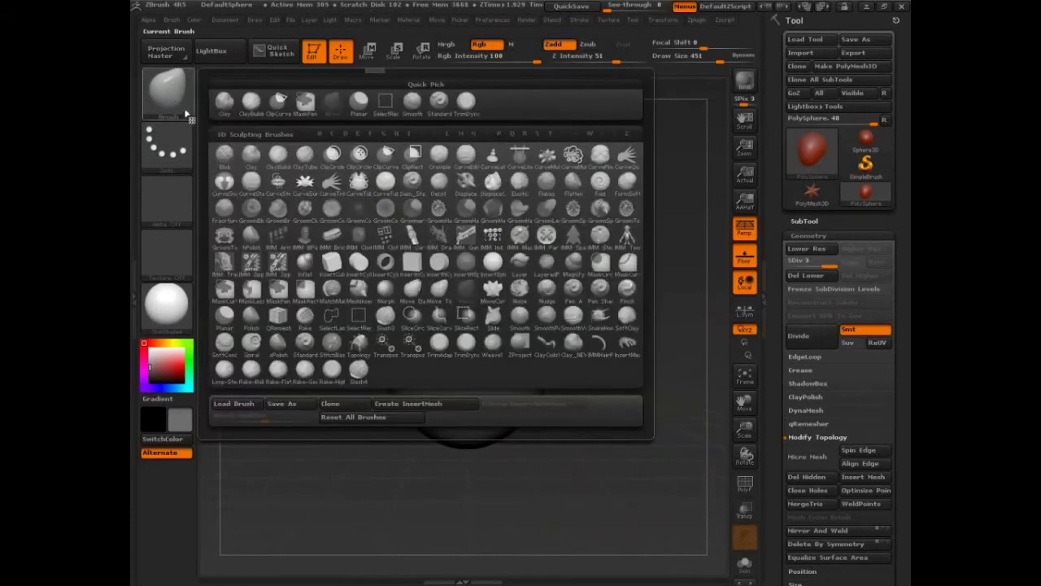
mouse_move(277, 161)
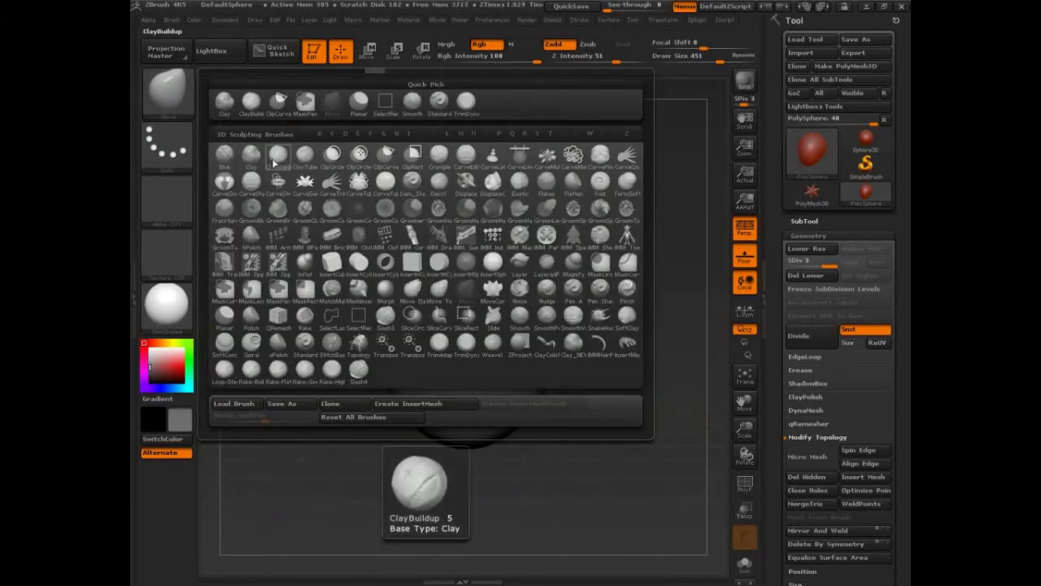
left_click(278, 167)
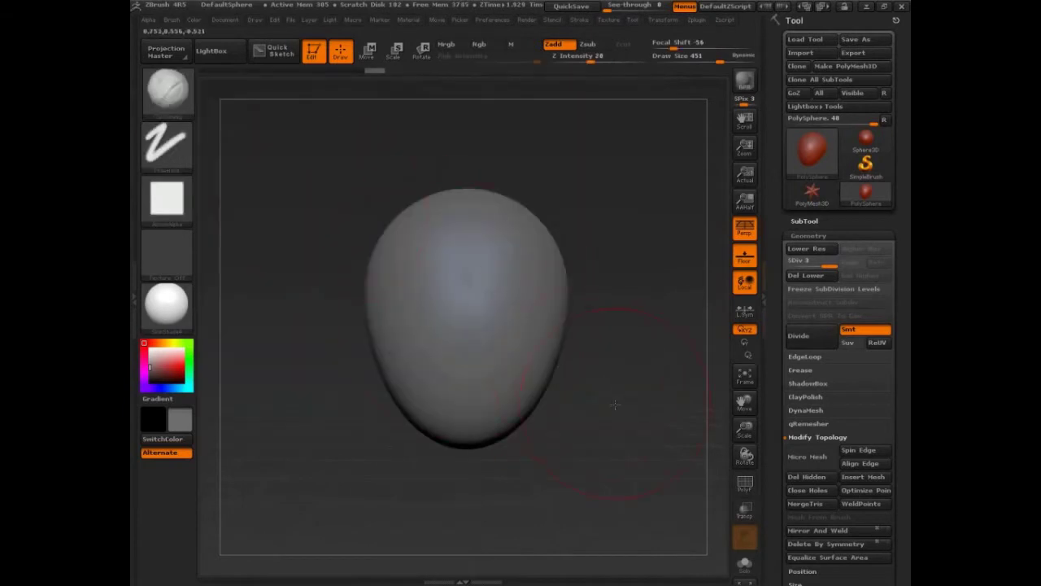
mouse_move(600, 384)
left_mouse_down("alt")
mouse_move(629, 400)
mouse_move(646, 384)
left_mouse_up("alt")
key("s")
left_click_drag(506, 315, 481, 316)
key("s")
mouse_move(601, 379)
left_mouse_down("alt")
mouse_move(613, 367)
mouse_move(600, 380)
mouse_move(610, 384)
left_mouse_up("alt")
mouse_move(518, 309)
left_mouse_down("alt")
mouse_move(565, 320)
mouse_move(506, 310)
left_mouse_up("alt")
key("s")
mouse_move(376, 275)
left_mouse_down()
mouse_move(431, 280)
mouse_move(498, 480)
left_mouse_up()
mouse_move(532, 283)
left_mouse_down()
mouse_move(525, 471)
mouse_move(464, 473)
left_mouse_up()
mouse_move(461, 285)
left_mouse_down()
mouse_move(468, 382)
mouse_move(498, 380)
mouse_move(448, 345)
mouse_move(448, 383)
left_mouse_up()
mouse_move(440, 291)
left_mouse_down()
mouse_move(454, 278)
mouse_move(371, 279)
left_mouse_up()
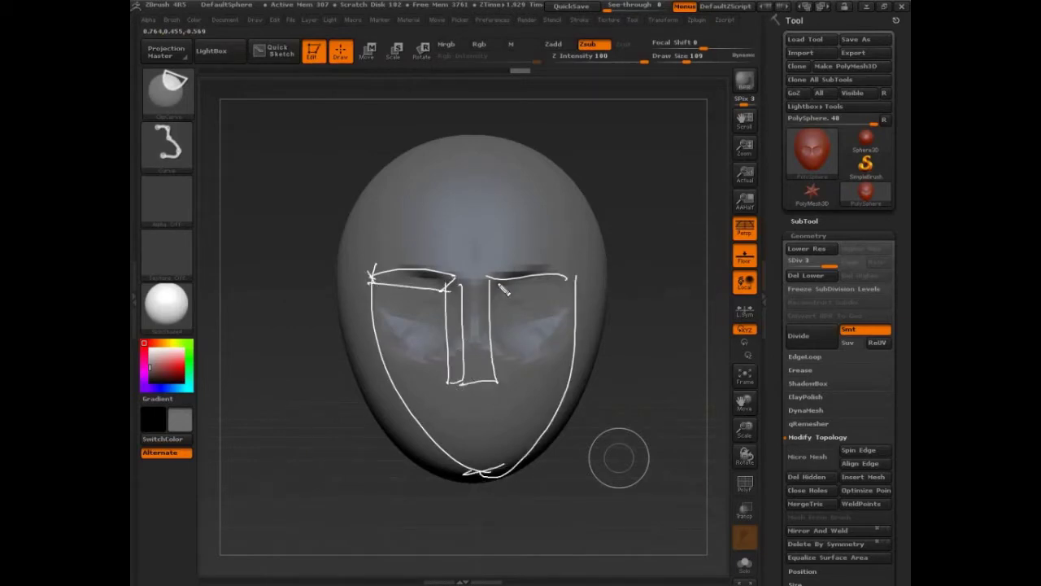
mouse_move(504, 290)
left_mouse_down()
mouse_move(570, 301)
mouse_move(575, 281)
left_mouse_up()
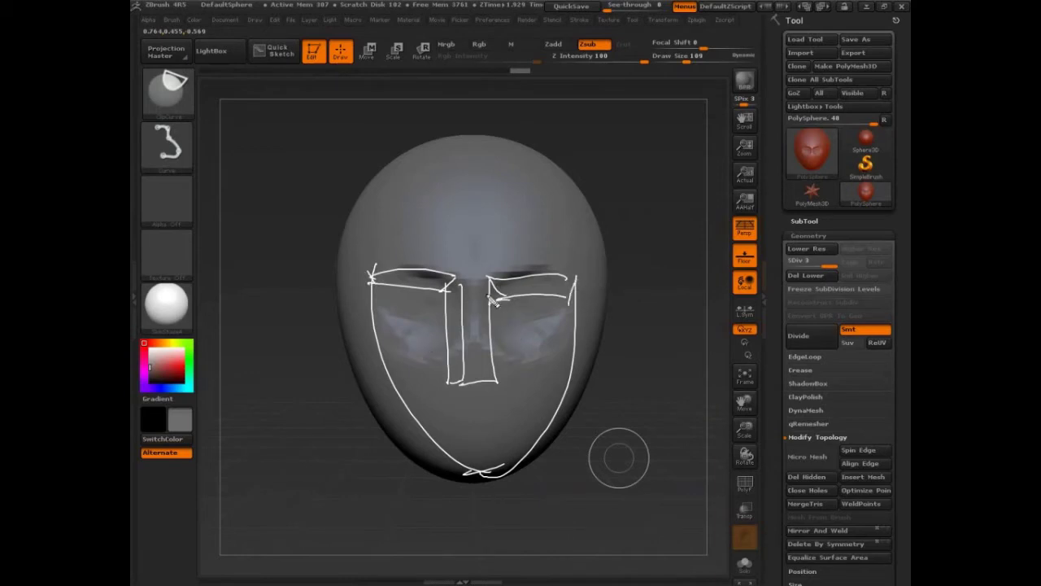
left_click_drag(420, 231, 523, 234)
mouse_move(487, 147)
left_mouse_down()
mouse_move(438, 200)
mouse_move(450, 182)
left_mouse_up()
mouse_move(444, 246)
left_mouse_down()
mouse_move(472, 253)
mouse_move(423, 242)
left_mouse_up()
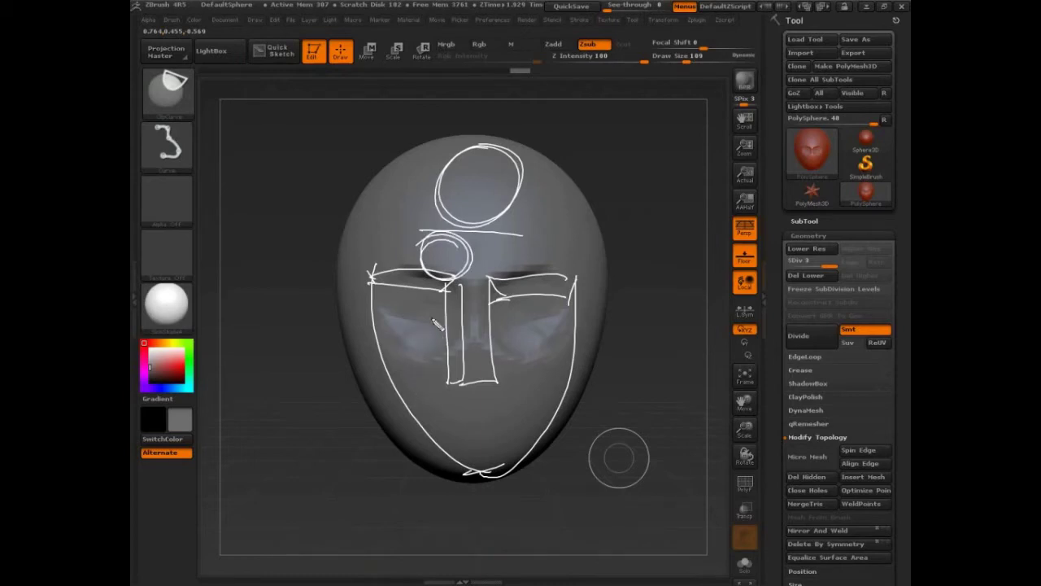
left_click_drag(437, 324, 381, 356)
left_click_drag(347, 316, 379, 358)
left_click_drag(340, 284, 376, 319)
left_click_drag(365, 254, 370, 310)
mouse_move(478, 409)
left_mouse_down()
mouse_move(514, 397)
mouse_move(513, 434)
mouse_move(450, 435)
mouse_move(506, 420)
mouse_move(438, 429)
mouse_move(518, 437)
left_mouse_up()
key("ctrl+z")
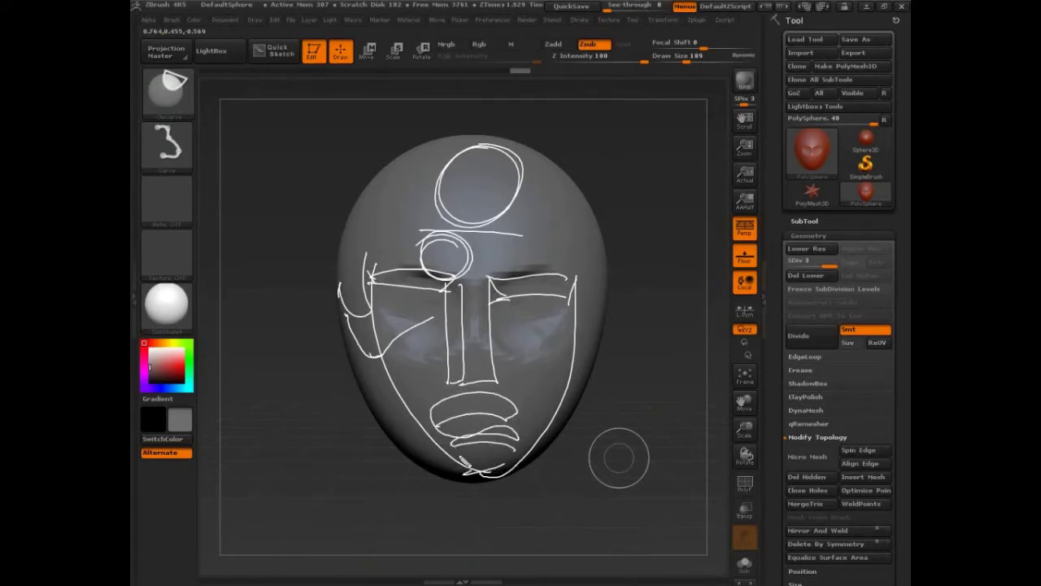
mouse_move(337, 376)
left_mouse_down()
mouse_move(381, 396)
mouse_move(576, 397)
left_mouse_up()
mouse_move(350, 396)
left_mouse_down()
mouse_move(320, 367)
mouse_move(345, 363)
left_mouse_up()
mouse_move(569, 398)
left_mouse_down()
mouse_move(628, 351)
mouse_move(628, 379)
left_mouse_up()
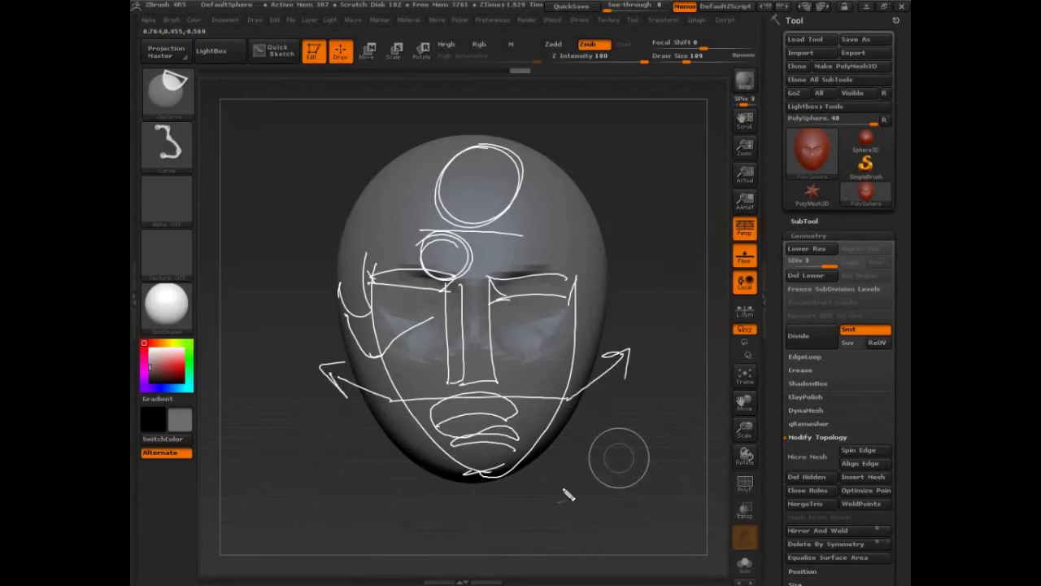
key("Escape")
Deepen the eye sockets under the brow and define the nose bridge and inner cheeks with draw size 75.
left_click_drag(615, 413, 602, 405)
key("[")
mouse_move(441, 286)
left_mouse_down("alt")
mouse_move(432, 313)
mouse_move(430, 285)
left_mouse_up("alt")
mouse_move(665, 414)
left_mouse_down("alt")
mouse_move(637, 389)
mouse_move(587, 390)
left_mouse_up("alt")
left_click_drag(639, 439, 644, 479, "alt")
mouse_move(455, 275)
left_mouse_down()
mouse_move(471, 256)
mouse_move(562, 288)
left_mouse_up()
mouse_move(634, 430)
left_mouse_down()
mouse_move(645, 464)
mouse_move(635, 383)
left_mouse_up()
mouse_move(455, 234)
left_mouse_down()
mouse_move(511, 225)
mouse_move(493, 204)
mouse_move(505, 200)
left_mouse_up()
mouse_move(500, 258)
left_mouse_down()
mouse_move(463, 308)
mouse_move(459, 335)
left_mouse_up()
left_click_drag(447, 260, 460, 345)
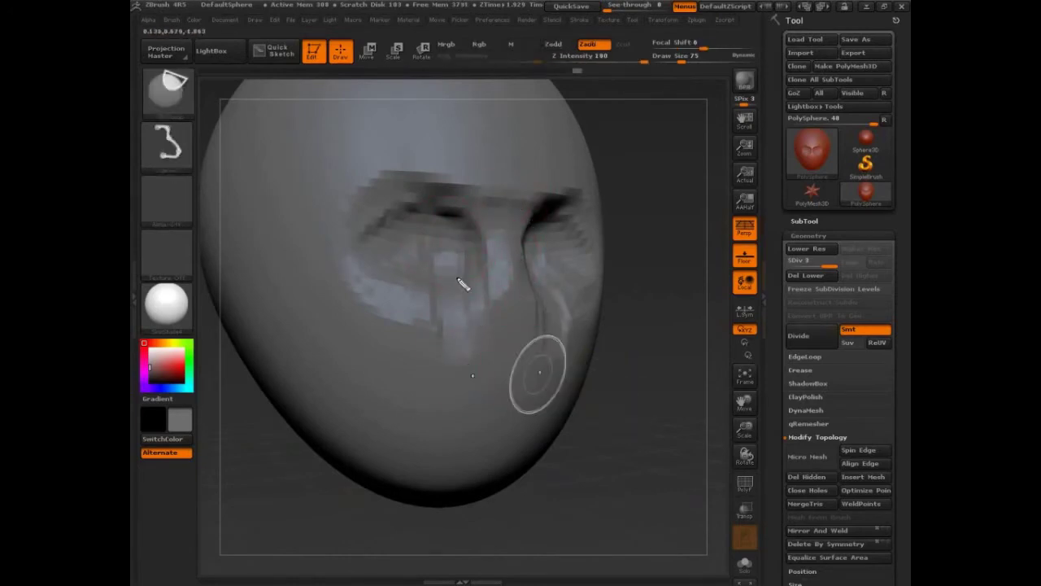
left_click_drag(389, 230, 480, 266, "ctrl+shift")
mouse_move(458, 226)
left_mouse_down("ctrl+shift")
mouse_move(460, 382)
mouse_move(574, 376)
mouse_move(574, 399)
left_mouse_up("ctrl+shift")
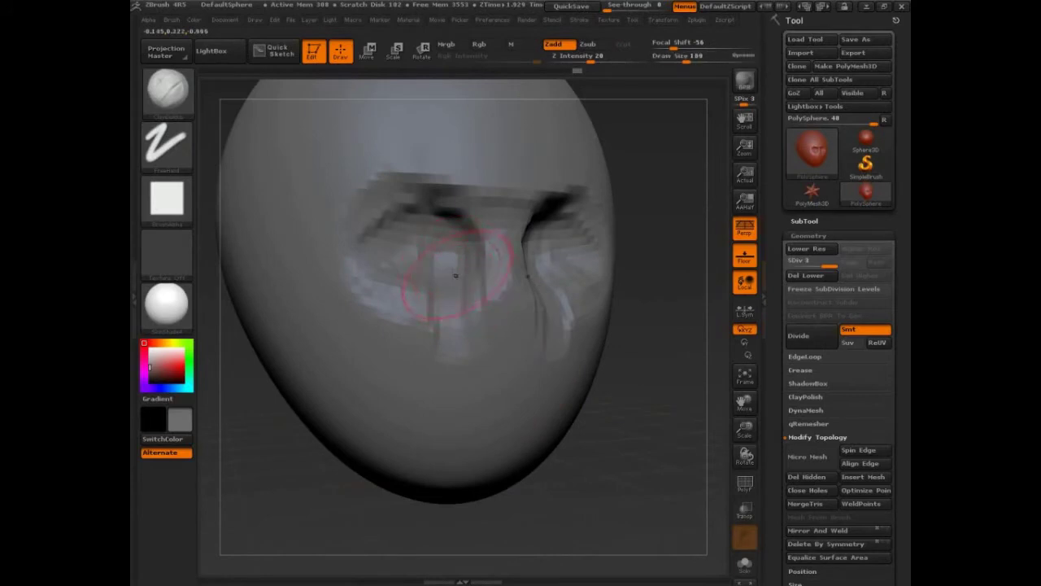
Build up the folds beside the nose, the mouth area and the chin, enlarging the brush to draw size 155.
mouse_move(455, 274)
left_mouse_down()
mouse_move(444, 360)
mouse_move(456, 391)
mouse_move(488, 354)
mouse_move(508, 408)
left_mouse_up()
key("]")
mouse_move(455, 470)
left_mouse_down()
mouse_move(496, 471)
mouse_move(475, 486)
mouse_move(527, 462)
left_mouse_up()
left_click_drag(613, 502, 612, 448, "shift")
mouse_move(500, 442)
left_mouse_down()
mouse_move(421, 437)
mouse_move(514, 405)
mouse_move(413, 384)
mouse_move(432, 364)
mouse_move(512, 350)
mouse_move(446, 377)
left_mouse_up()
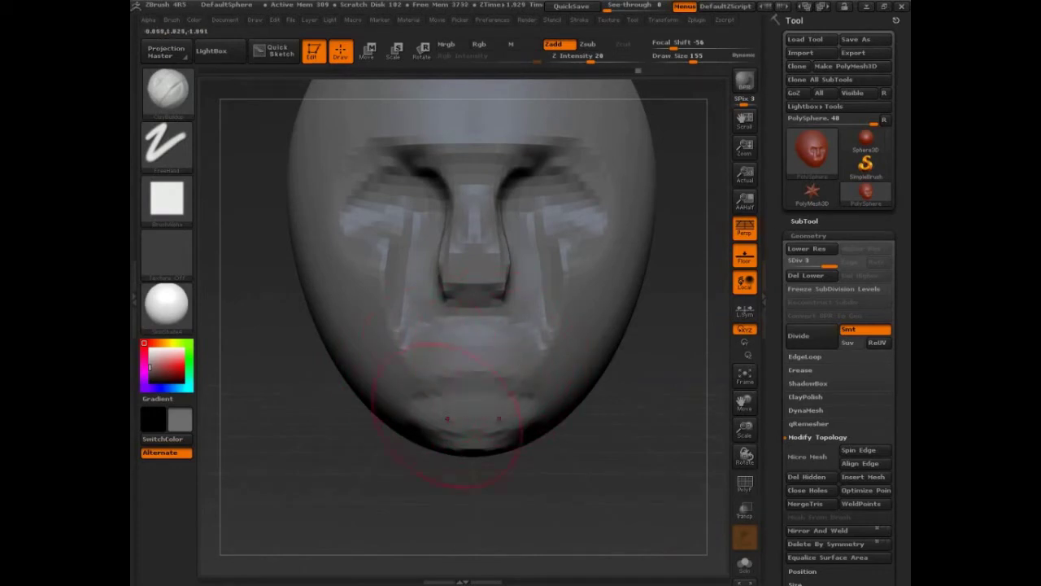
Sculpt vertical strokes down the outer cheek to separate the front of the face from its side.
left_click_drag(304, 365, 393, 255)
mouse_move(464, 253)
left_mouse_down()
mouse_move(436, 268)
mouse_move(434, 290)
left_mouse_up()
key("bracketright")
left_click_drag(423, 240, 414, 353)
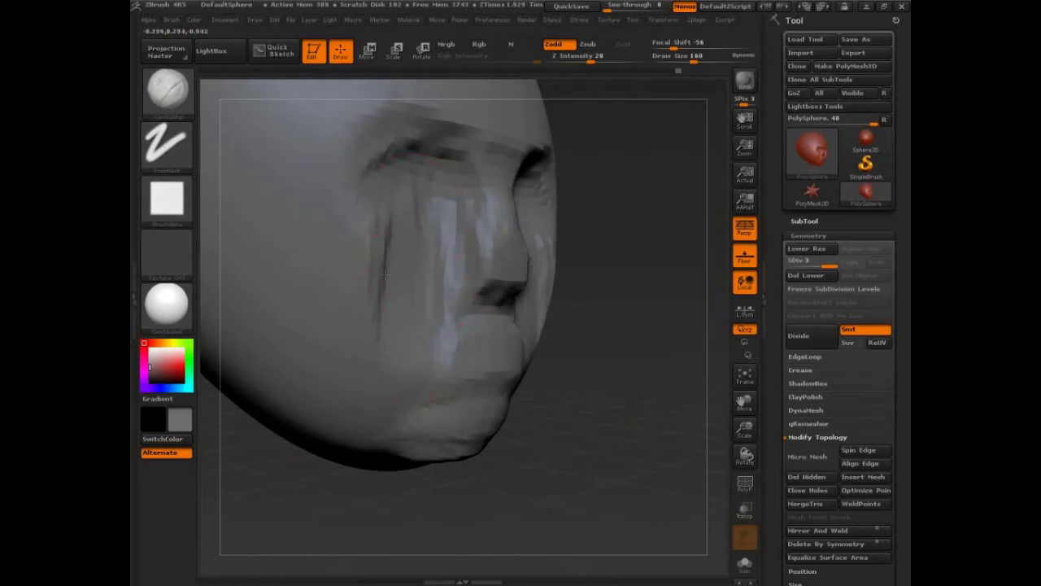
left_click_drag(385, 275, 410, 337)
left_click_drag(380, 256, 413, 366)
mouse_move(550, 388)
left_mouse_down()
mouse_move(576, 349)
mouse_move(560, 371)
left_mouse_up()
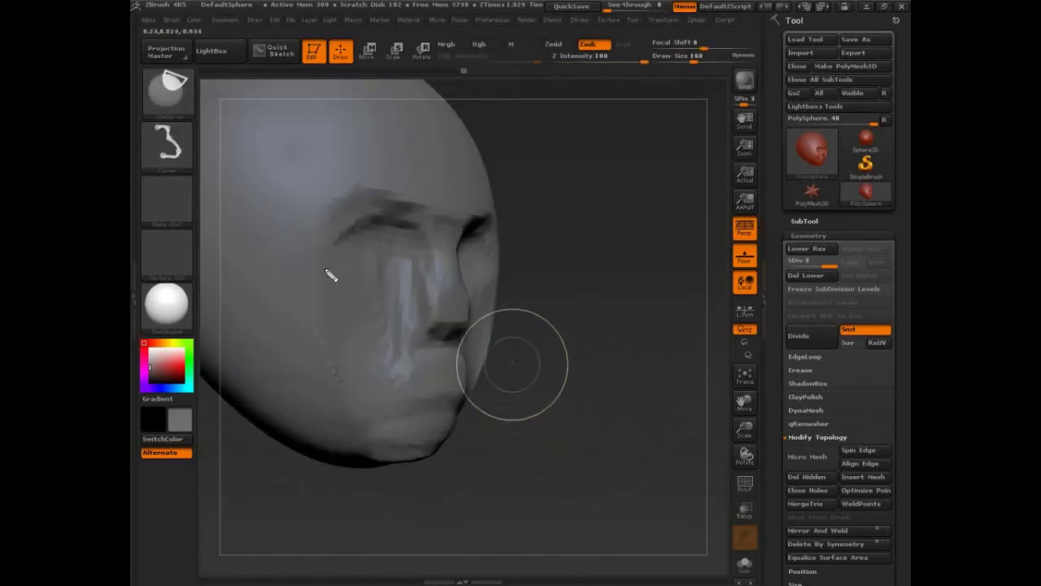
mouse_move(303, 259)
left_mouse_down("ctrl+shift")
mouse_move(353, 385)
mouse_move(468, 488)
left_mouse_up("ctrl+shift")
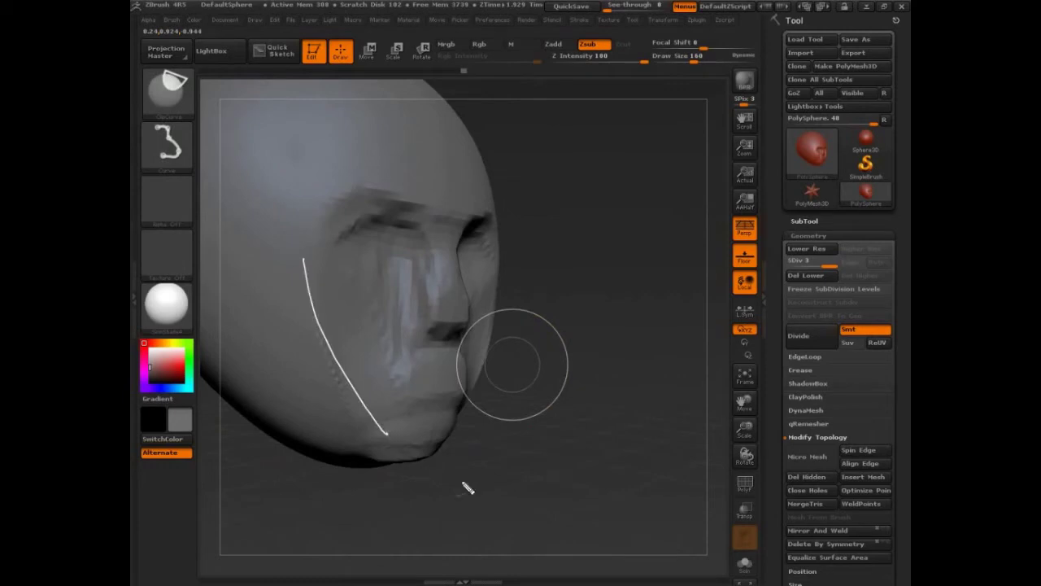
left_click_drag(406, 386, 461, 442, "ctrl+shift")
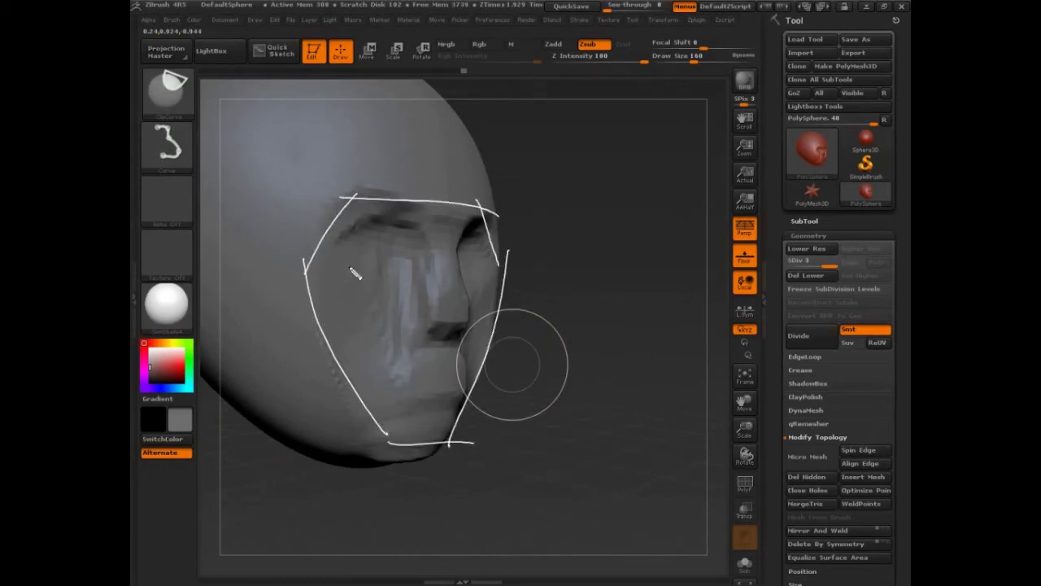
left_click_drag(355, 274, 313, 49, "ctrl+shift")
mouse_move(229, 214)
left_mouse_down()
mouse_move(340, 192)
mouse_move(515, 231)
left_mouse_up()
mouse_move(517, 209)
left_mouse_down()
mouse_move(539, 238)
mouse_move(510, 239)
left_mouse_up()
left_click_drag(242, 220, 205, 219, "ctrl+shift")
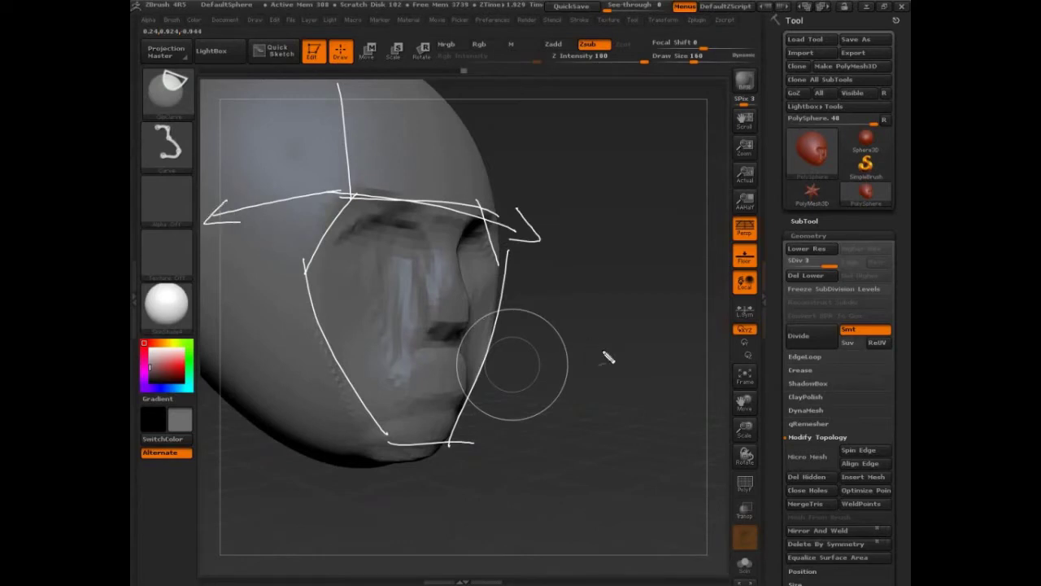
key("Escape")
Add small forms in the eye sockets and shape the nose with the brush at draw size 86.
mouse_move(594, 386)
left_mouse_down()
mouse_move(608, 404)
mouse_move(598, 362)
left_mouse_up()
key("s")
mouse_move(385, 265)
left_mouse_down()
mouse_move(367, 265)
mouse_move(410, 210)
mouse_move(446, 284)
mouse_move(442, 184)
left_mouse_up()
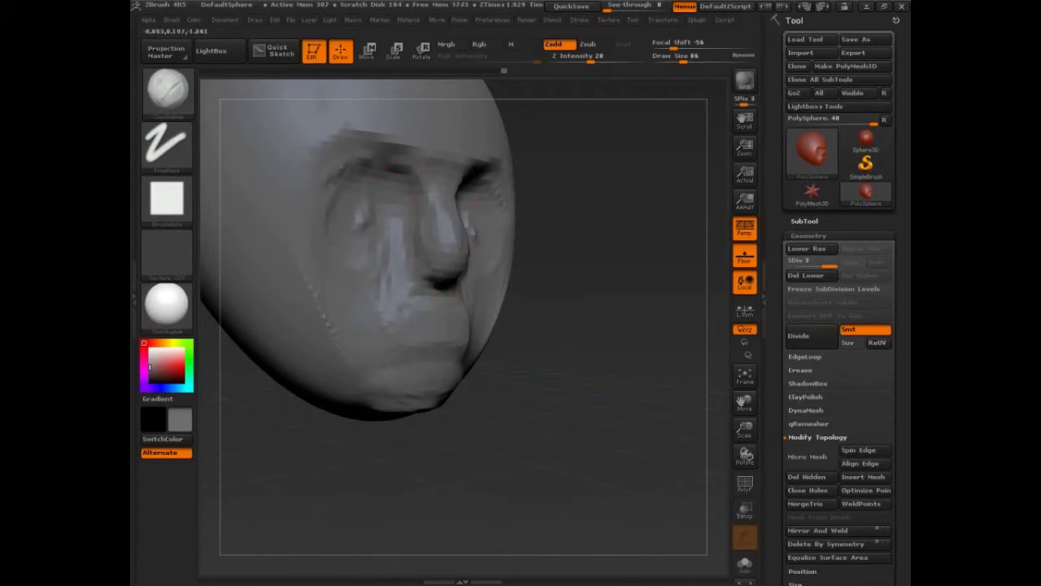
mouse_move(440, 242)
left_mouse_down()
mouse_move(445, 202)
mouse_move(452, 221)
mouse_move(450, 170)
mouse_move(435, 228)
mouse_move(458, 264)
mouse_move(438, 285)
left_mouse_up()
left_click_drag(533, 356, 442, 365)
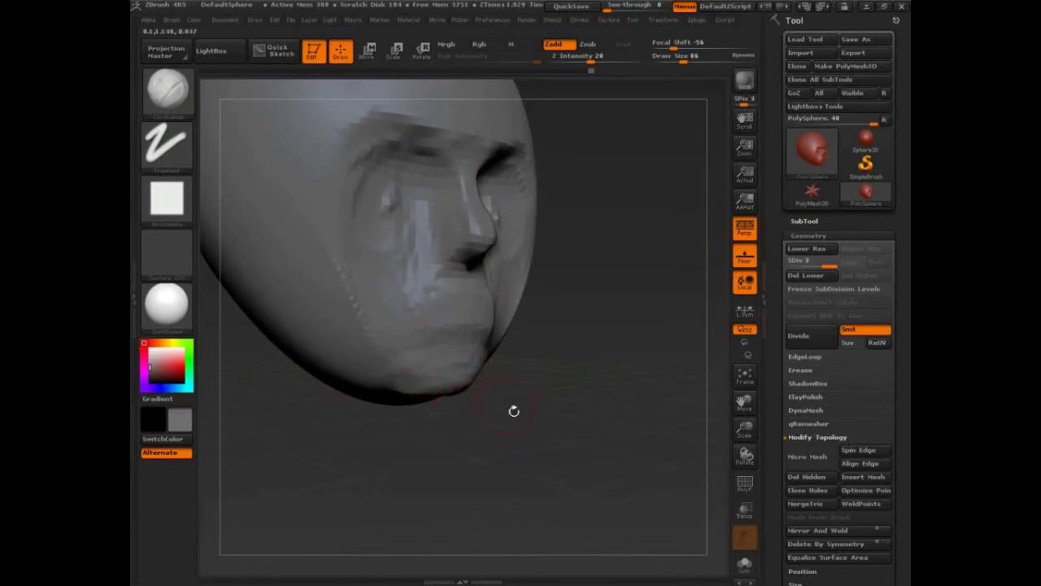
Sculpt the jawline along the side of the head from the back of the jaw to the chin.
left_click_drag(514, 409, 413, 380)
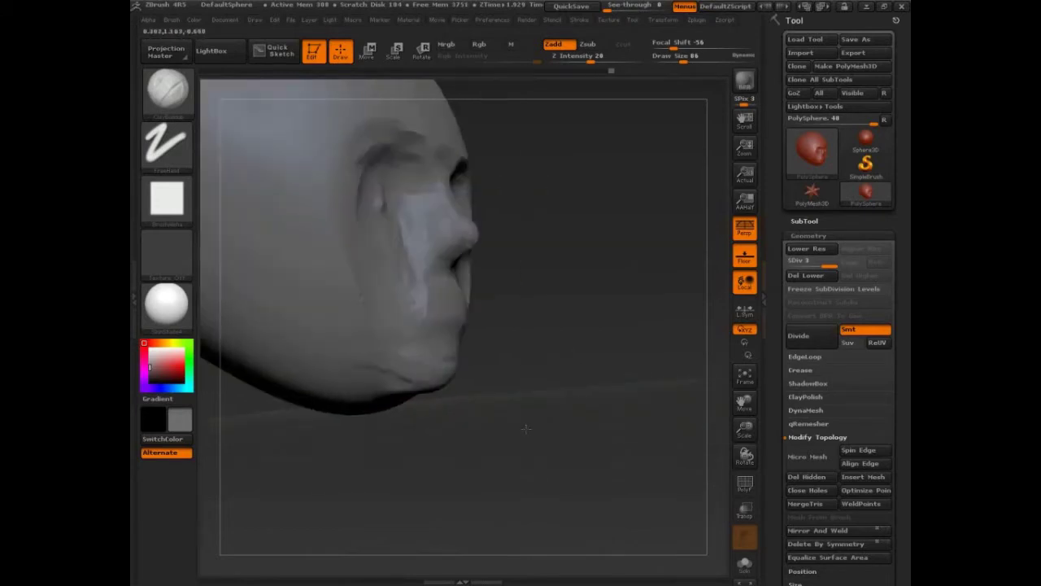
left_click_drag(526, 428, 572, 430)
mouse_move(358, 327)
left_mouse_down()
mouse_move(417, 366)
mouse_move(525, 392)
left_mouse_up()
Define the temple's edge above the brow and layer clay over the side of the skull with draw size 155.
key("s")
left_click_drag(466, 374, 475, 374)
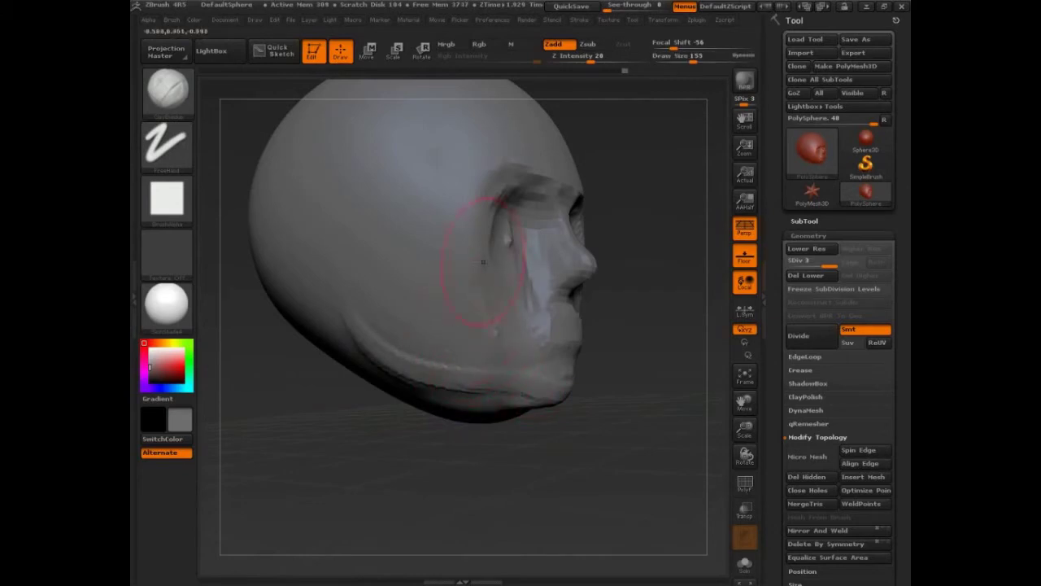
left_click_drag(462, 155, 463, 203)
mouse_move(644, 167)
left_mouse_down("alt")
mouse_move(638, 281)
mouse_move(590, 273)
left_mouse_up("alt")
mouse_move(440, 237)
left_mouse_down()
mouse_move(432, 257)
mouse_move(402, 217)
mouse_move(425, 269)
mouse_move(397, 308)
left_mouse_up()
left_click_drag(315, 284, 406, 252)
left_click_drag(602, 180, 584, 181)
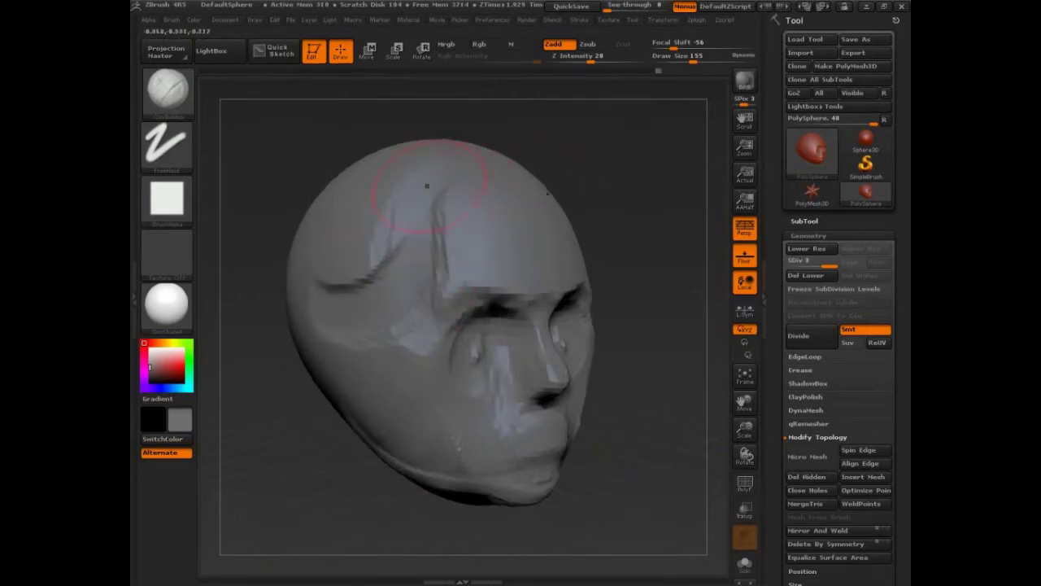
mouse_move(407, 192)
left_mouse_down()
mouse_move(399, 246)
mouse_move(361, 281)
mouse_move(372, 274)
left_mouse_up()
left_click_drag(323, 247, 374, 252)
left_click_drag(360, 198, 386, 234)
left_click_drag(622, 228, 600, 235, "alt")
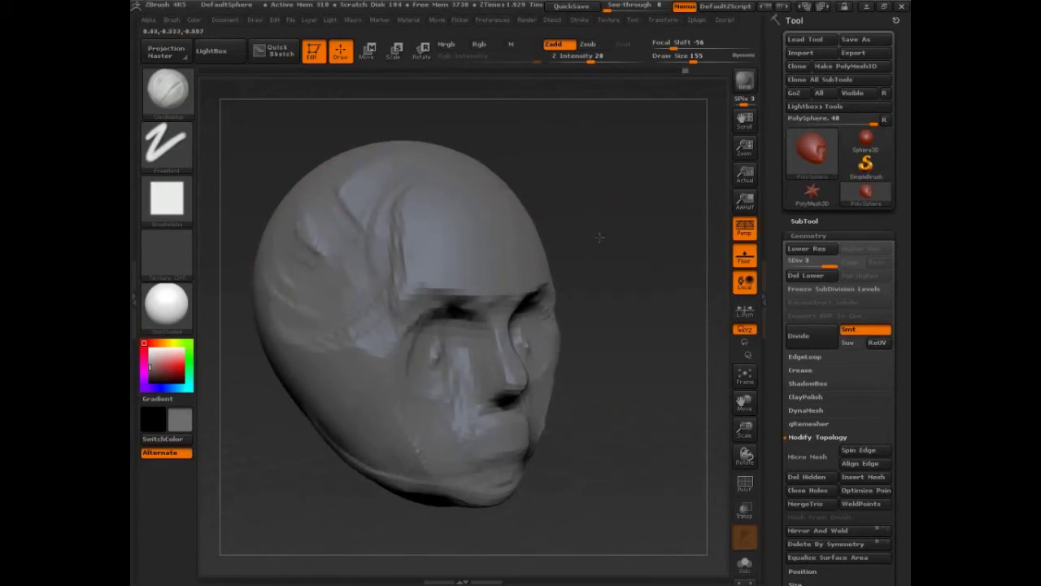
Build up the forehead above the brows with horizontal strokes at draw size 122.
key("s")
mouse_move(462, 245)
left_mouse_down()
mouse_move(484, 241)
mouse_move(413, 228)
left_mouse_up()
mouse_move(609, 251)
left_mouse_down()
mouse_move(526, 247)
mouse_move(543, 227)
left_mouse_up()
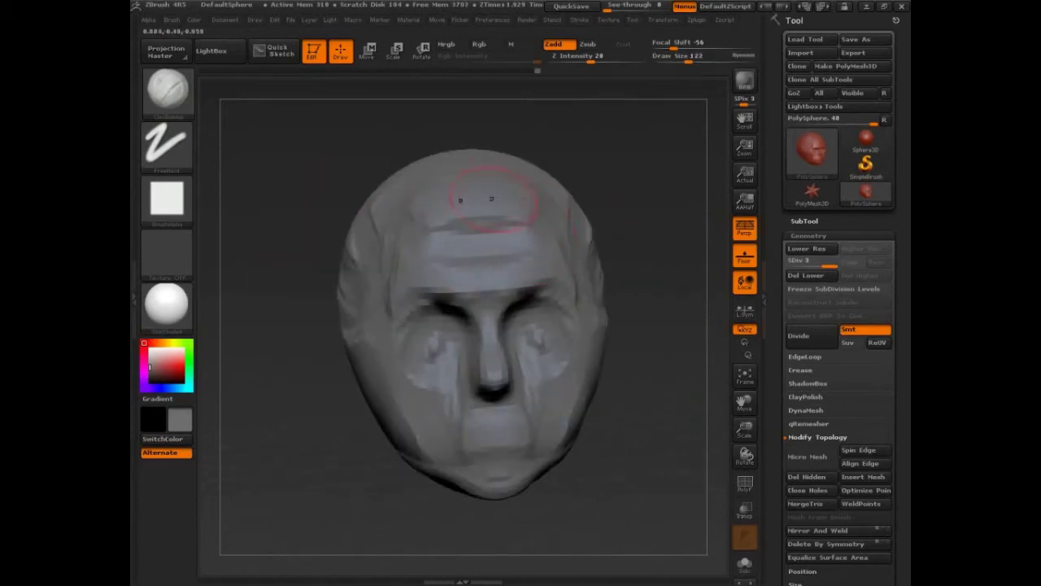
mouse_move(587, 151)
left_mouse_down()
mouse_move(626, 160)
mouse_move(603, 241)
left_mouse_up()
Fill out the top of the skull with broad strokes at draw size 297.
key("s")
left_click_drag(538, 213, 572, 220)
left_click_drag(606, 277, 383, 225)
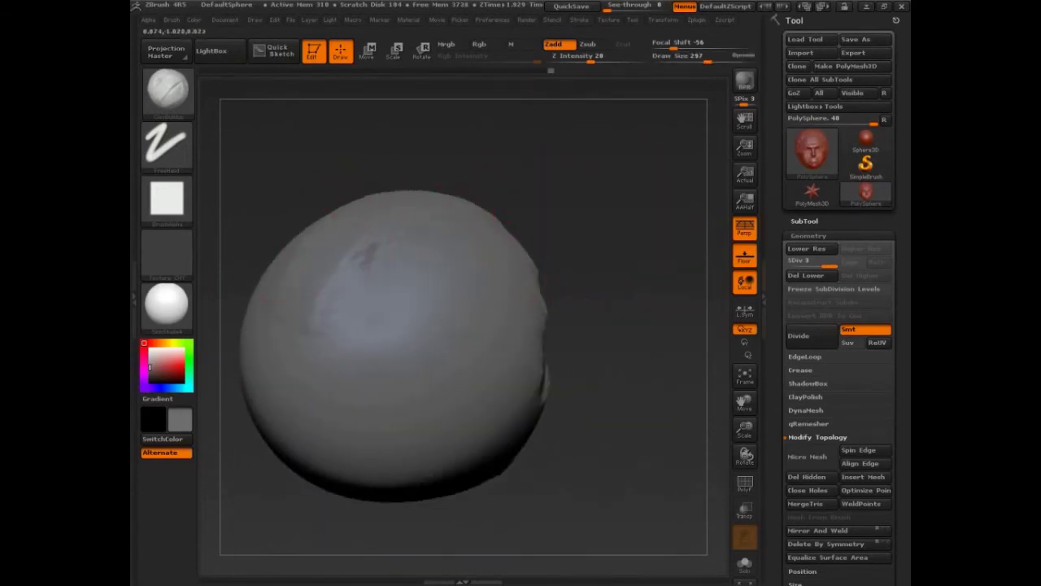
left_click_drag(274, 361, 280, 392)
left_click_drag(612, 350, 638, 281)
left_click_drag(301, 342, 371, 353)
Shape the back of the skull with broad strokes at draw size 264.
mouse_move(586, 432)
left_mouse_down()
mouse_move(606, 409)
mouse_move(504, 362)
left_mouse_up()
key("s")
left_click(476, 322)
left_click_drag(616, 417, 683, 411)
left_click_drag(597, 370, 480, 316)
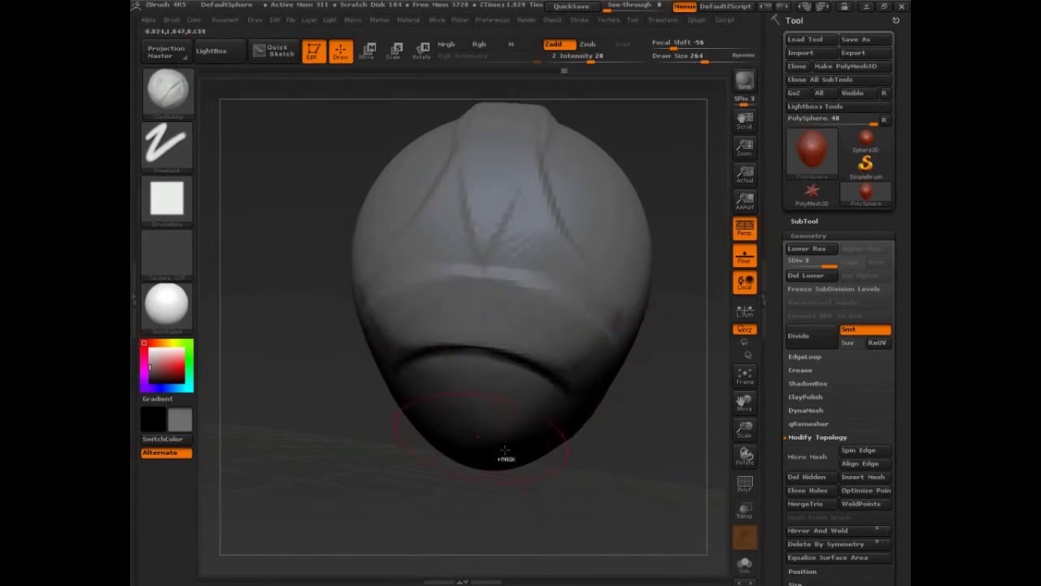
key("ctrl+shift+d")
mouse_move(414, 328)
left_mouse_down()
mouse_move(412, 310)
mouse_move(432, 282)
left_mouse_up()
left_click_drag(452, 303, 471, 314)
mouse_move(498, 304)
left_mouse_down()
mouse_move(553, 319)
mouse_move(592, 277)
mouse_move(626, 314)
mouse_move(665, 316)
left_mouse_up()
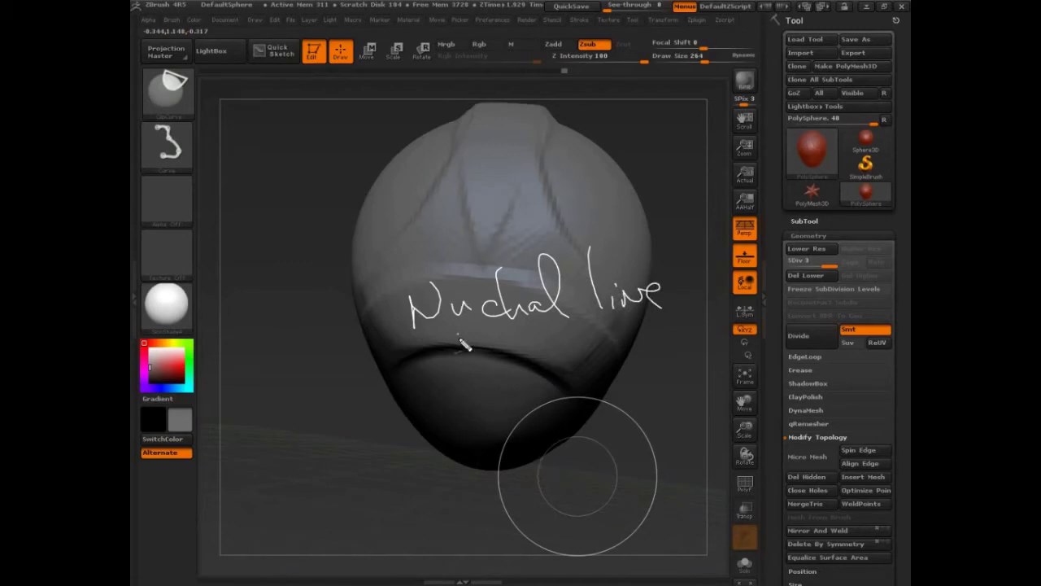
left_click_drag(459, 336, 486, 368)
left_click_drag(392, 305, 403, 255)
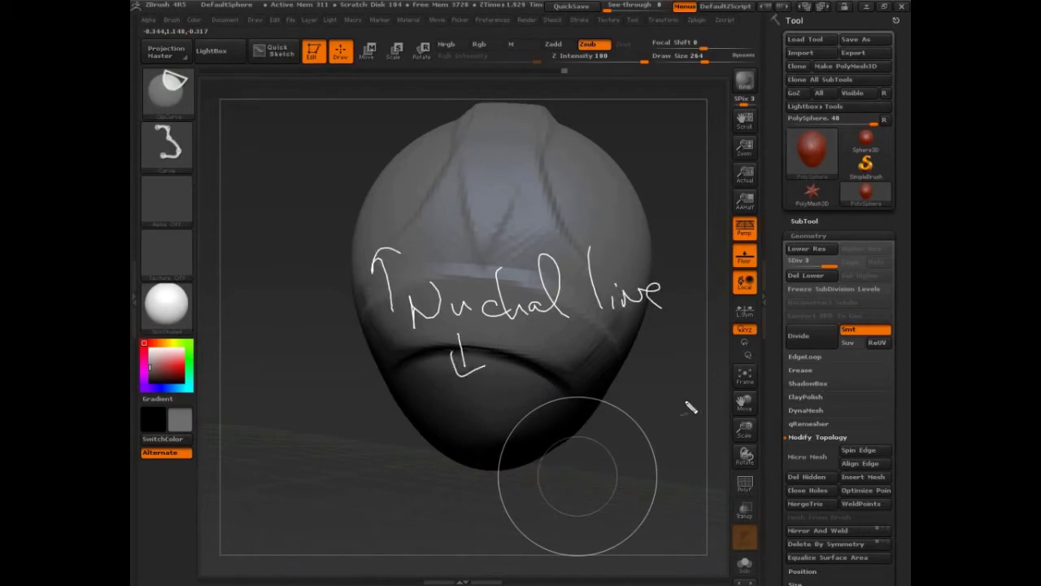
left_click_drag(612, 336, 354, 311)
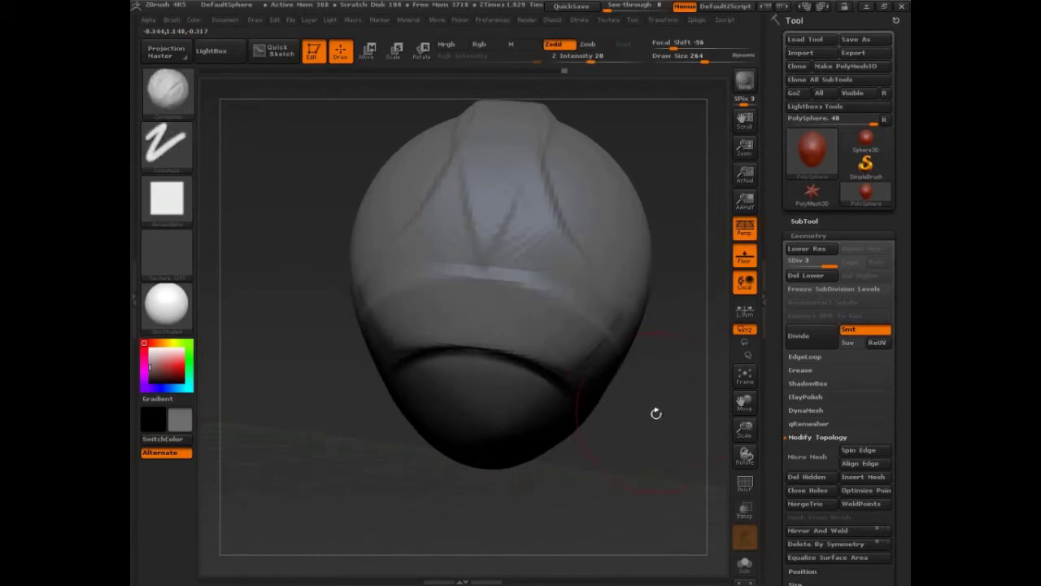
Build up clay along the nuchal line across the back of the skull with horizontal strokes at a smaller draw size.
left_click_drag(656, 413, 665, 411)
left_click_drag(562, 371, 512, 372)
left_click_drag(704, 58, 690, 58)
mouse_move(534, 395)
left_mouse_down()
mouse_move(534, 386)
mouse_move(481, 392)
left_mouse_up()
left_click_drag(540, 374, 483, 357)
left_click_drag(690, 58, 697, 58)
left_click_drag(550, 360, 425, 338)
Refine the base and back of the skull around the nuchal line from several angles.
left_click_drag(332, 423, 382, 417)
left_click_drag(542, 404, 516, 413)
mouse_move(402, 426)
left_mouse_down()
mouse_move(580, 434)
mouse_move(639, 427)
mouse_move(587, 431)
left_mouse_up()
left_click_drag(542, 342, 481, 371)
mouse_move(625, 374)
left_mouse_down()
mouse_move(616, 368)
mouse_move(644, 365)
left_mouse_up()
mouse_move(603, 342)
left_mouse_down()
mouse_move(558, 361)
mouse_move(559, 374)
left_mouse_up()
left_click_drag(690, 269, 661, 299)
left_click_drag(594, 273, 491, 372)
Layer clay over the side of the skull above the temple at draw size 150, then at 238.
key("s")
left_click_drag(527, 291, 536, 291)
mouse_move(625, 285)
left_mouse_down()
mouse_move(657, 279)
mouse_move(614, 290)
mouse_move(633, 294)
left_mouse_up()
key("s")
left_click_drag(428, 301, 411, 300)
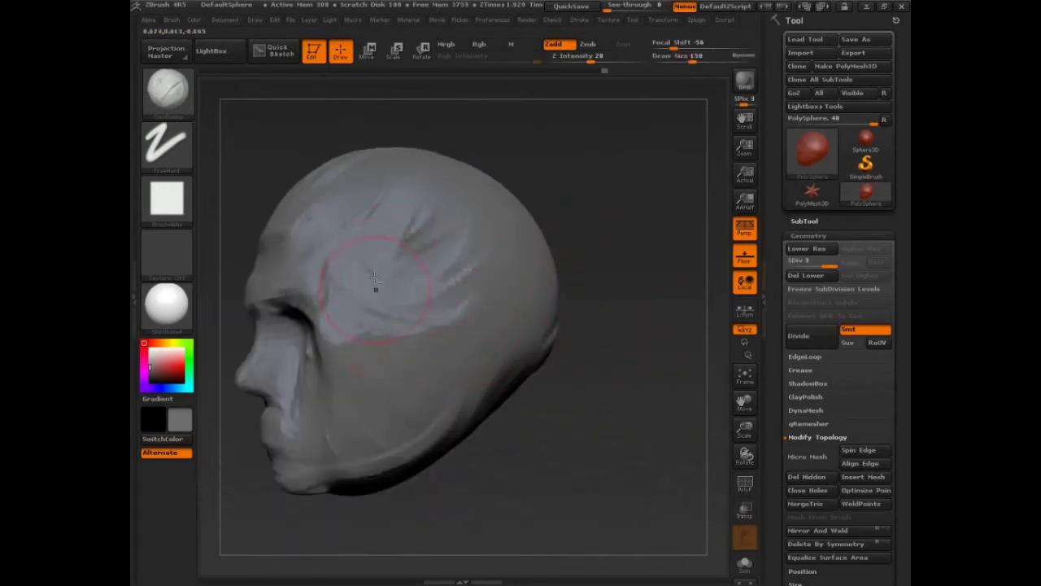
mouse_move(363, 211)
left_mouse_down()
mouse_move(385, 298)
mouse_move(437, 286)
left_mouse_up()
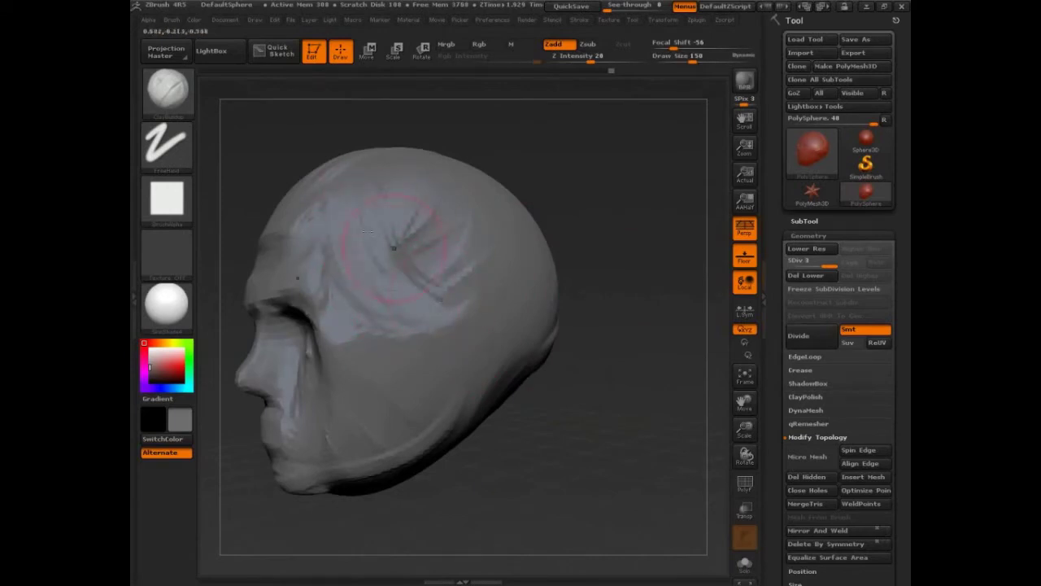
left_click_drag(353, 235, 427, 292)
key("s")
left_click_drag(406, 231, 414, 231)
mouse_move(394, 195)
left_mouse_down()
mouse_move(394, 231)
mouse_move(433, 227)
mouse_move(424, 270)
left_mouse_up()
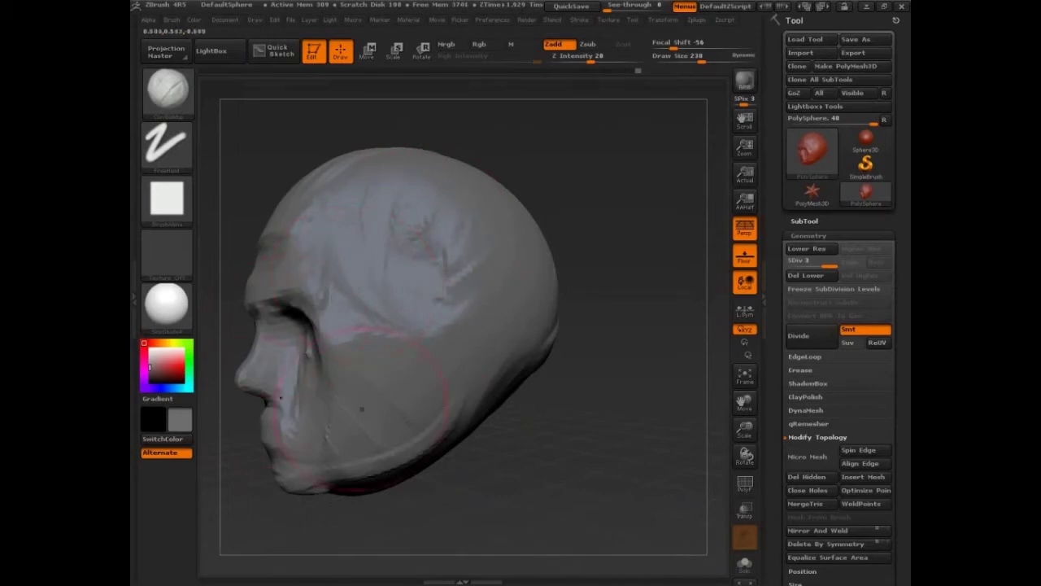
Fill out the temple and the side plane beside the eye and cheek with vertical strokes at draw size 181.
mouse_move(541, 358)
left_mouse_down()
mouse_move(446, 413)
mouse_move(625, 383)
mouse_move(585, 354)
left_mouse_up()
key("s")
mouse_move(361, 265)
left_mouse_down()
mouse_move(374, 198)
mouse_move(371, 225)
left_mouse_up()
mouse_move(597, 393)
left_mouse_down()
mouse_move(642, 370)
mouse_move(659, 382)
left_mouse_up()
left_click_drag(397, 259, 391, 234)
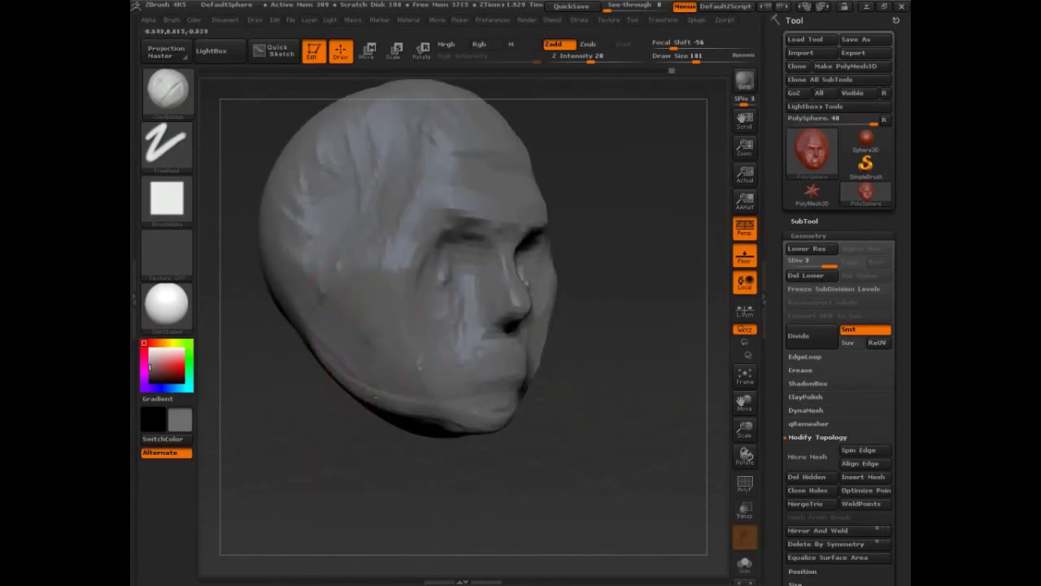
left_click_drag(388, 330, 387, 357)
left_click_drag(386, 252, 379, 313)
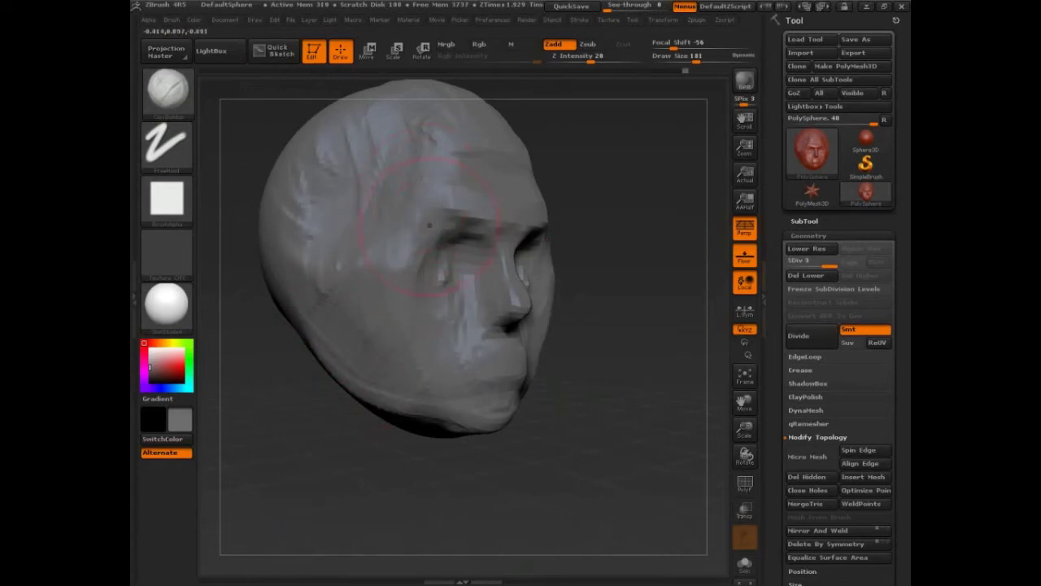
left_click_drag(438, 220, 446, 237)
mouse_move(642, 269)
left_mouse_down("shift")
mouse_move(699, 241)
mouse_move(621, 288)
left_mouse_up("shift")
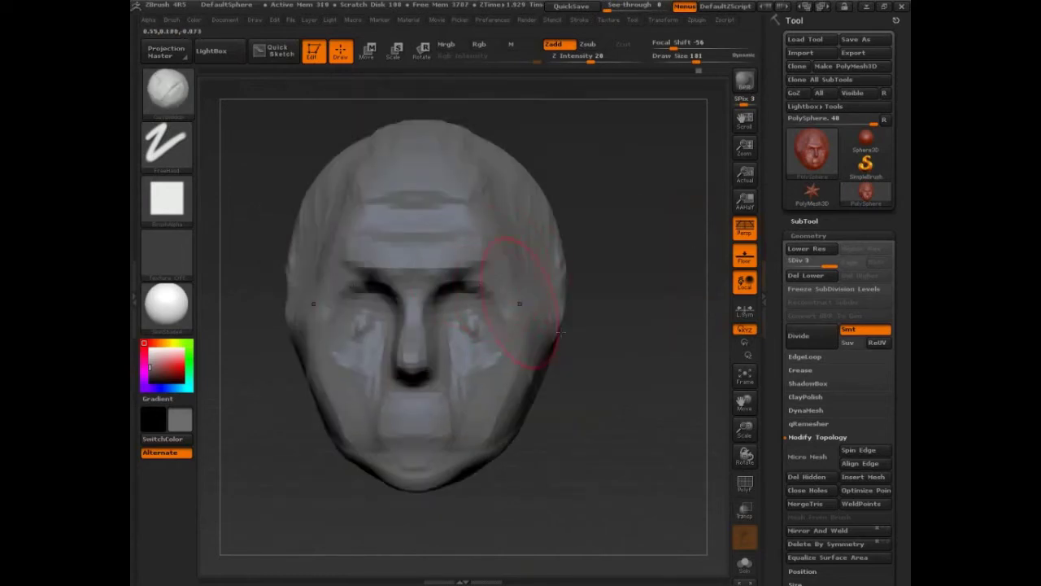
key("ctrl+shift")
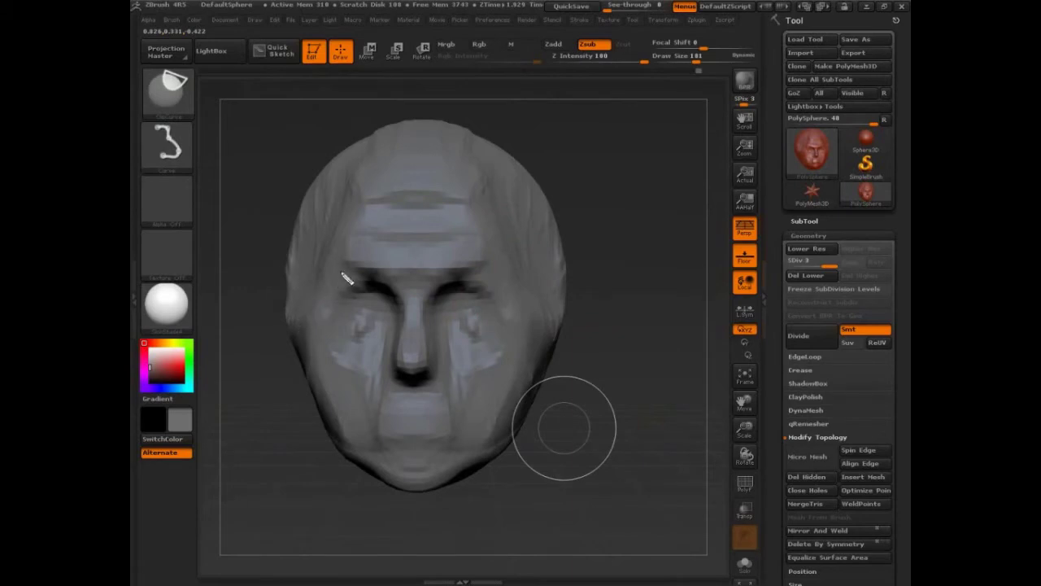
left_click_drag(341, 265, 318, 310)
left_click_drag(491, 270, 515, 330)
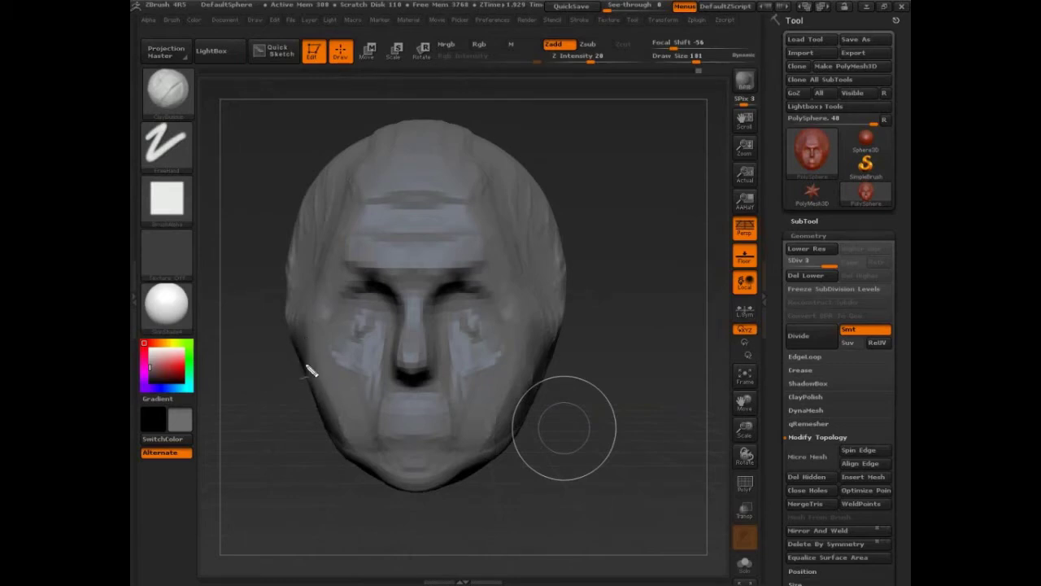
mouse_move(304, 368)
left_mouse_down()
mouse_move(337, 275)
mouse_move(456, 169)
left_mouse_up()
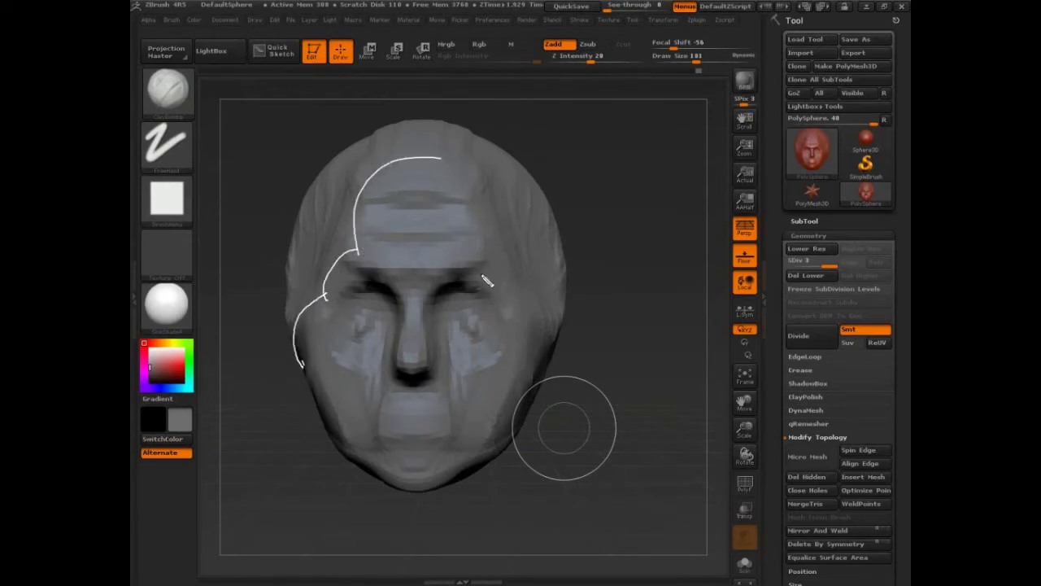
mouse_move(482, 274)
left_mouse_down()
mouse_move(521, 271)
mouse_move(512, 278)
left_mouse_up()
mouse_move(553, 210)
left_mouse_down()
mouse_move(565, 229)
mouse_move(589, 236)
mouse_move(616, 208)
left_mouse_up()
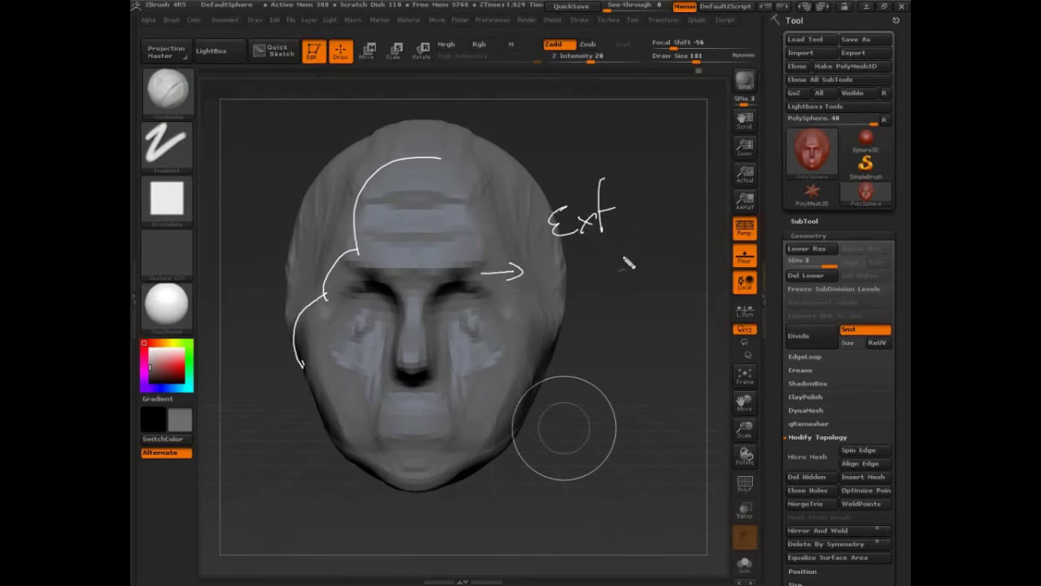
left_click_drag(550, 231, 617, 180)
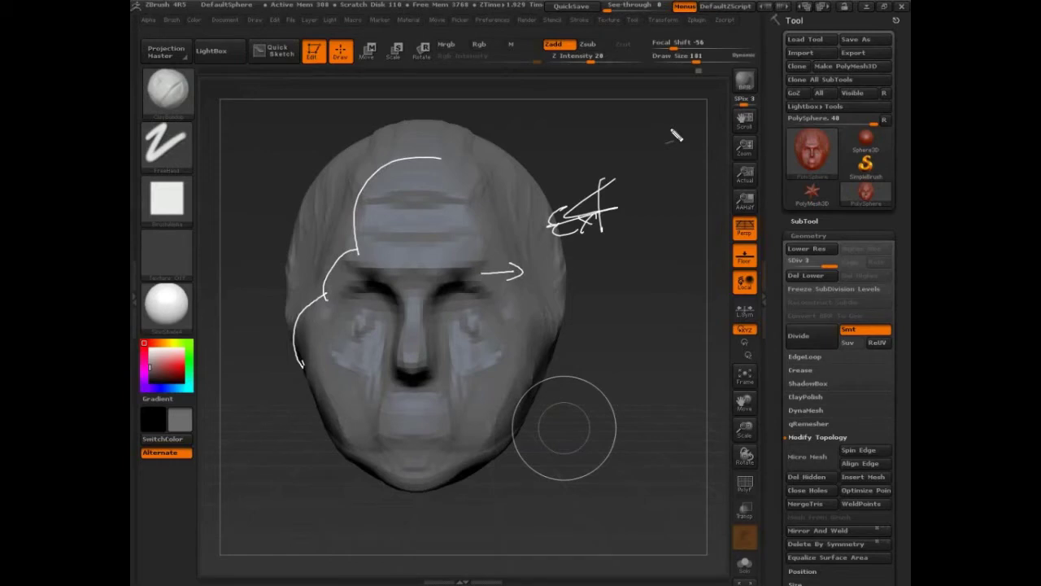
key("ctrl+shift+d")
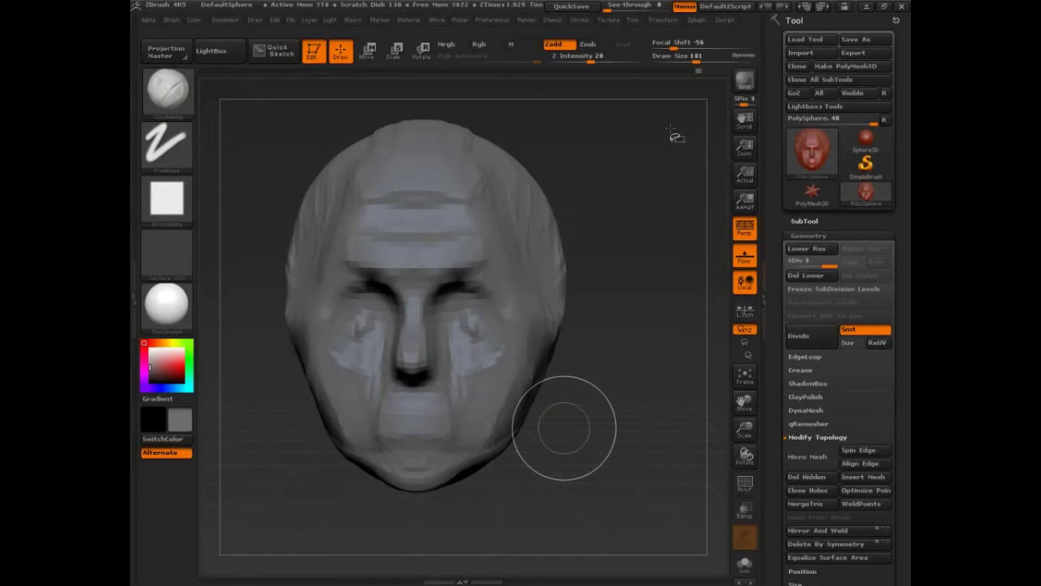
mouse_move(623, 442)
left_mouse_down()
mouse_move(636, 450)
mouse_move(632, 495)
left_mouse_up()
mouse_move(543, 108)
left_mouse_down()
mouse_move(525, 132)
mouse_move(547, 161)
left_mouse_up()
mouse_move(556, 140)
left_mouse_down()
mouse_move(579, 130)
mouse_move(599, 144)
mouse_move(644, 135)
mouse_move(765, 86)
mouse_move(805, 122)
mouse_move(756, 103)
left_mouse_up()
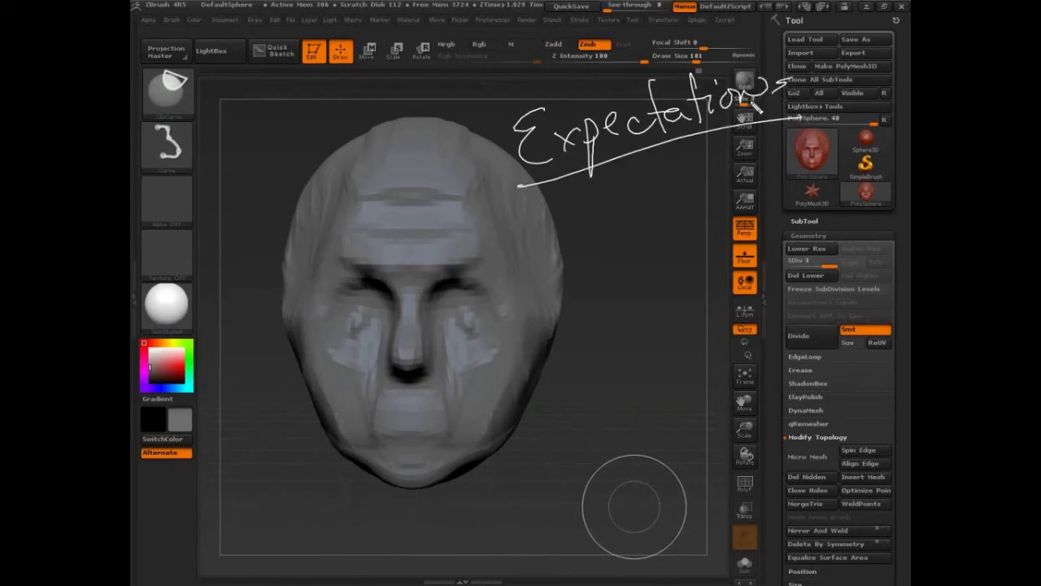
mouse_move(573, 173)
left_mouse_down()
mouse_move(585, 203)
mouse_move(627, 208)
mouse_move(675, 203)
mouse_move(726, 175)
mouse_move(752, 186)
left_mouse_up()
left_click_drag(551, 260, 774, 207)
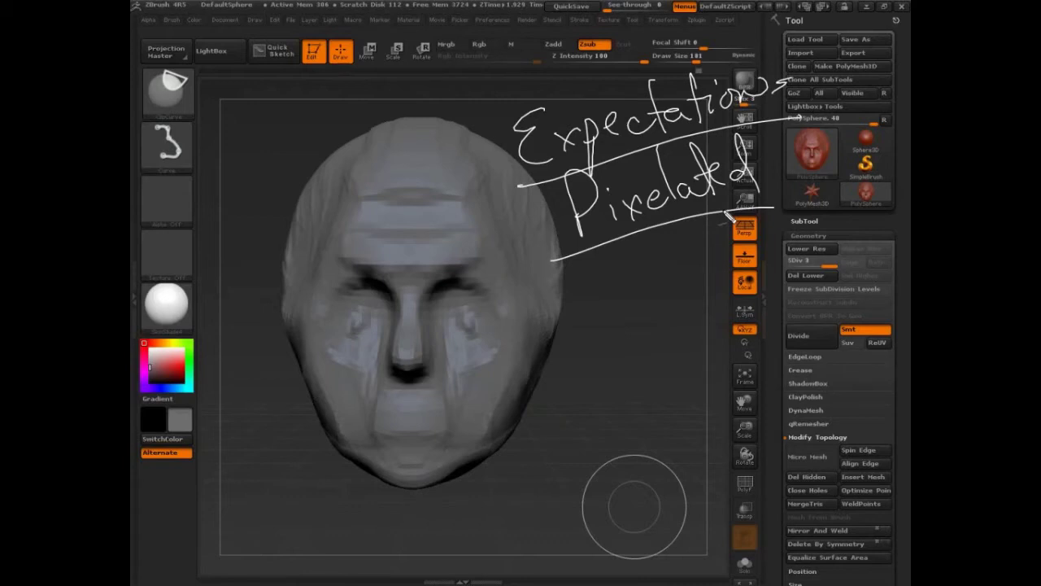
mouse_move(457, 408)
left_mouse_down()
mouse_move(498, 406)
mouse_move(568, 377)
left_mouse_up()
left_click_drag(418, 314, 497, 315)
mouse_move(436, 269)
left_mouse_down()
mouse_move(439, 289)
mouse_move(486, 269)
mouse_move(486, 278)
left_mouse_up()
left_click_drag(421, 217, 542, 238)
mouse_move(371, 163)
left_mouse_down()
mouse_move(494, 158)
mouse_move(470, 222)
mouse_move(480, 281)
left_mouse_up()
left_click_drag(381, 121, 346, 281)
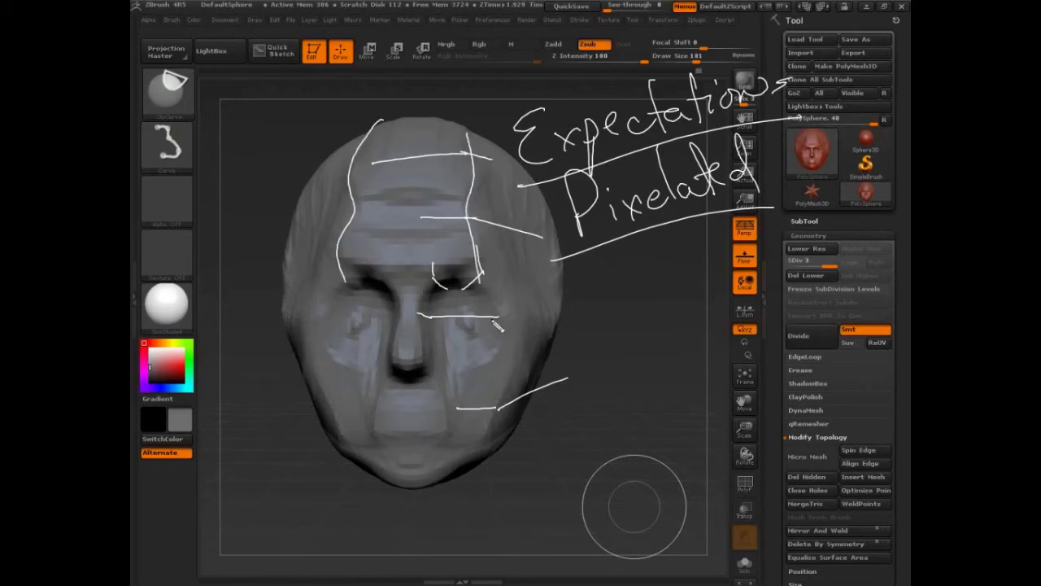
mouse_move(499, 316)
left_mouse_down()
mouse_move(554, 300)
mouse_move(423, 488)
left_mouse_up()
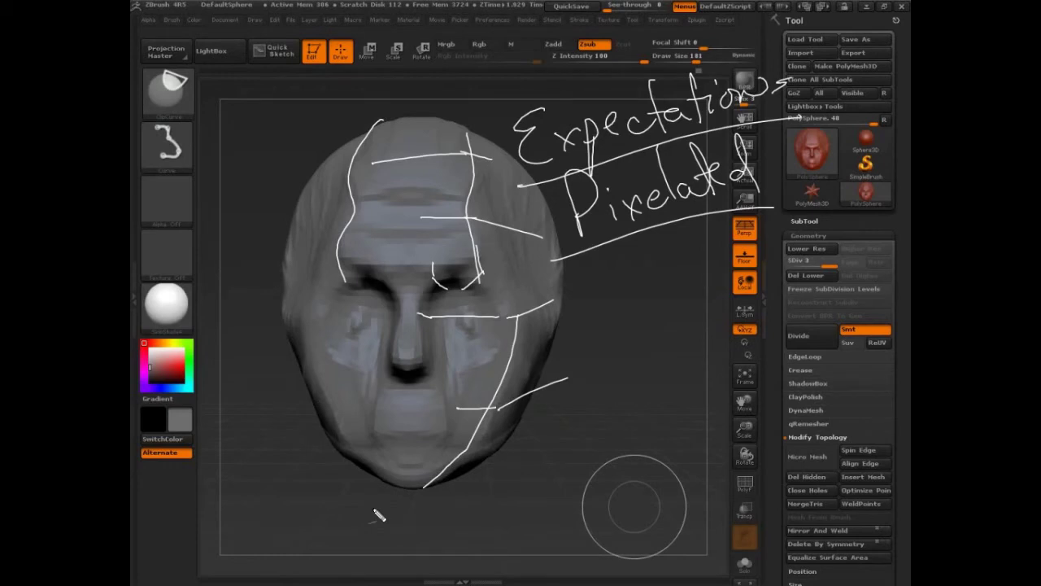
mouse_move(472, 281)
left_mouse_down()
mouse_move(469, 299)
mouse_move(475, 284)
mouse_move(493, 319)
left_mouse_up()
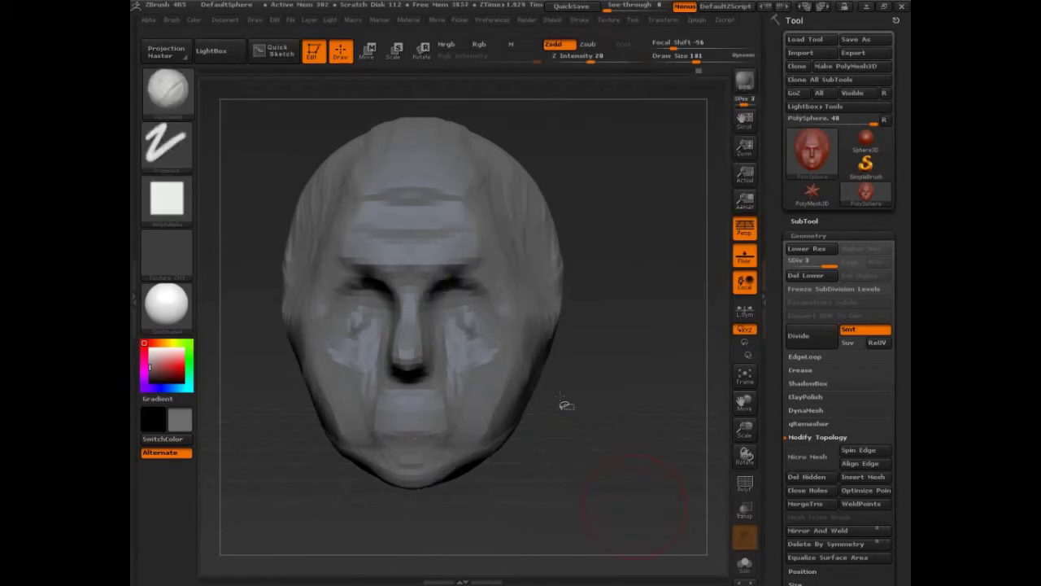
Examine the head's subdivision level in the Geometry settings and the available projects in LightBox.
mouse_move(562, 407)
left_mouse_down()
mouse_move(635, 423)
mouse_move(686, 394)
left_mouse_up()
left_click(808, 235)
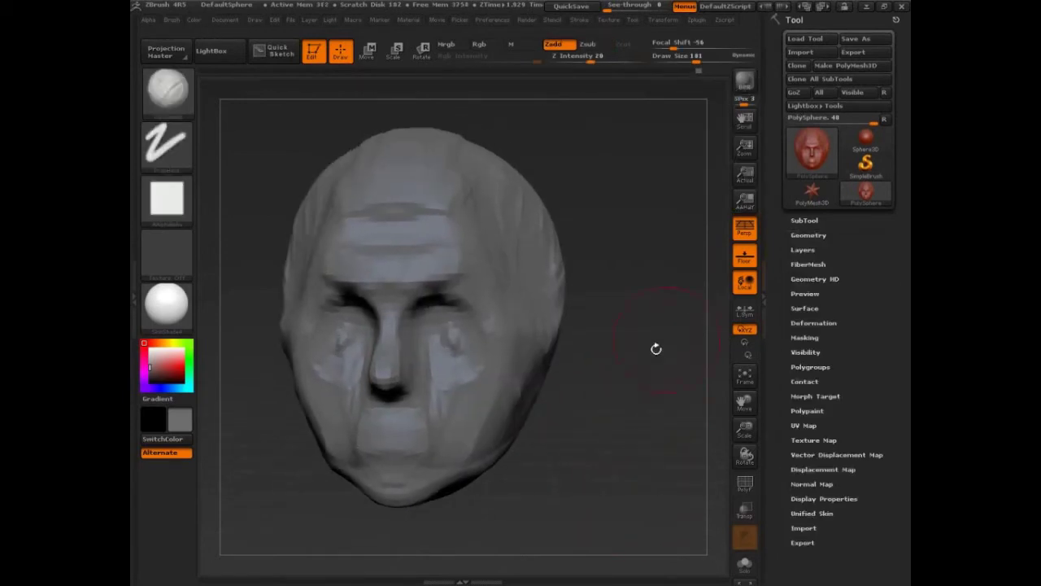
left_click_drag(621, 395, 639, 377, "alt")
left_click(808, 235)
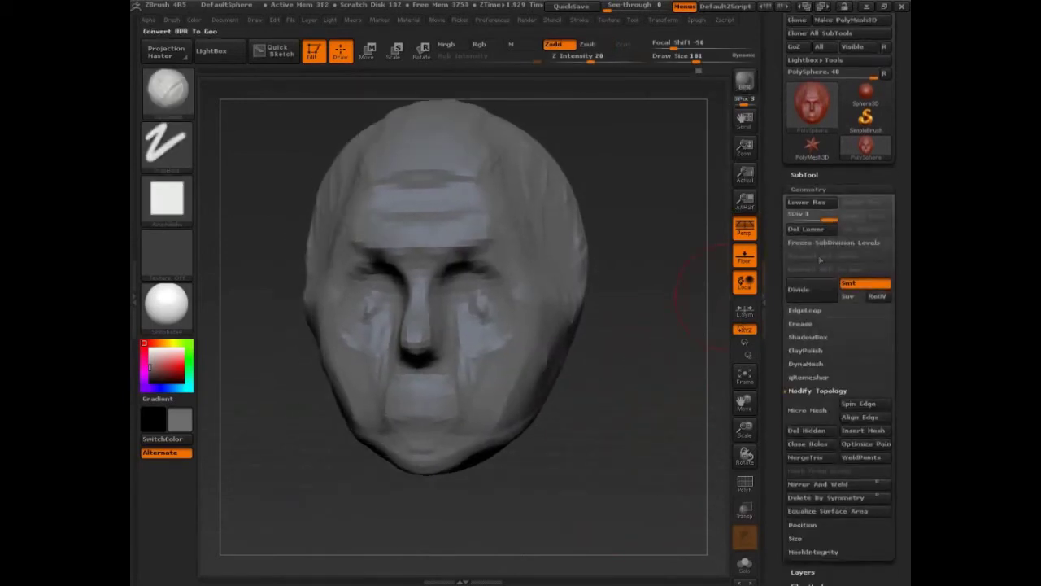
scroll(810, 244, "up", 3)
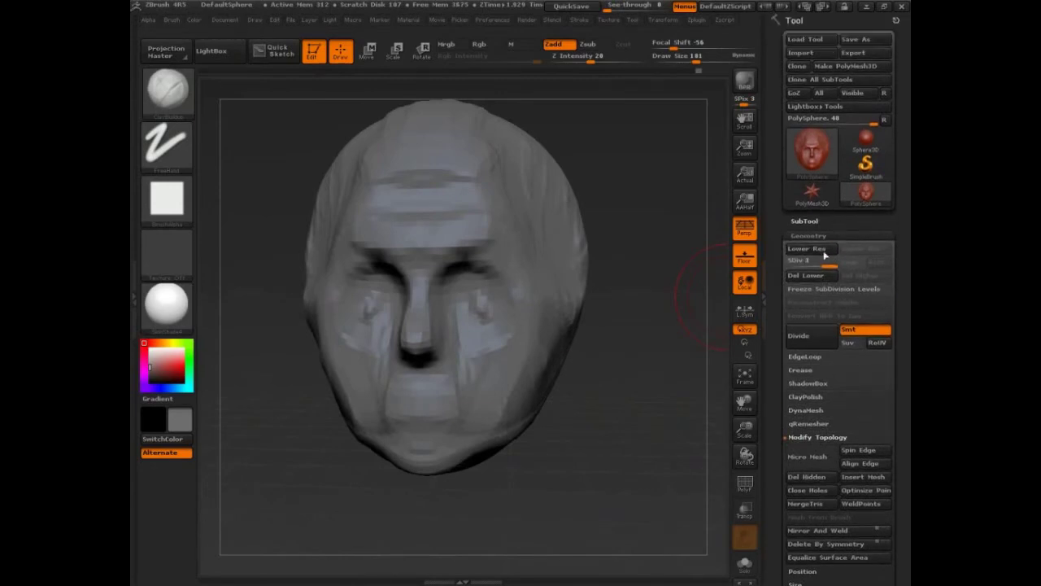
left_click(791, 271)
left_click(837, 263)
left_click(808, 236)
mouse_move(638, 359)
left_mouse_down()
mouse_move(647, 376)
mouse_move(663, 357)
left_mouse_up()
key("s")
left_click(413, 293)
left_click(799, 237)
left_click_drag(773, 267, 775, 230)
left_click_drag(776, 162, 776, 209)
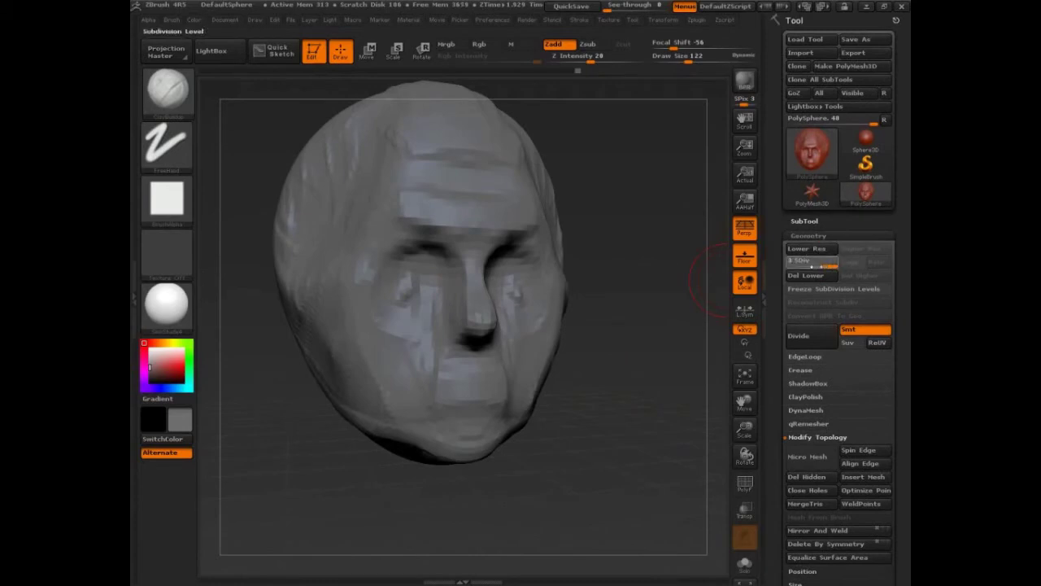
left_click_drag(803, 266, 831, 266)
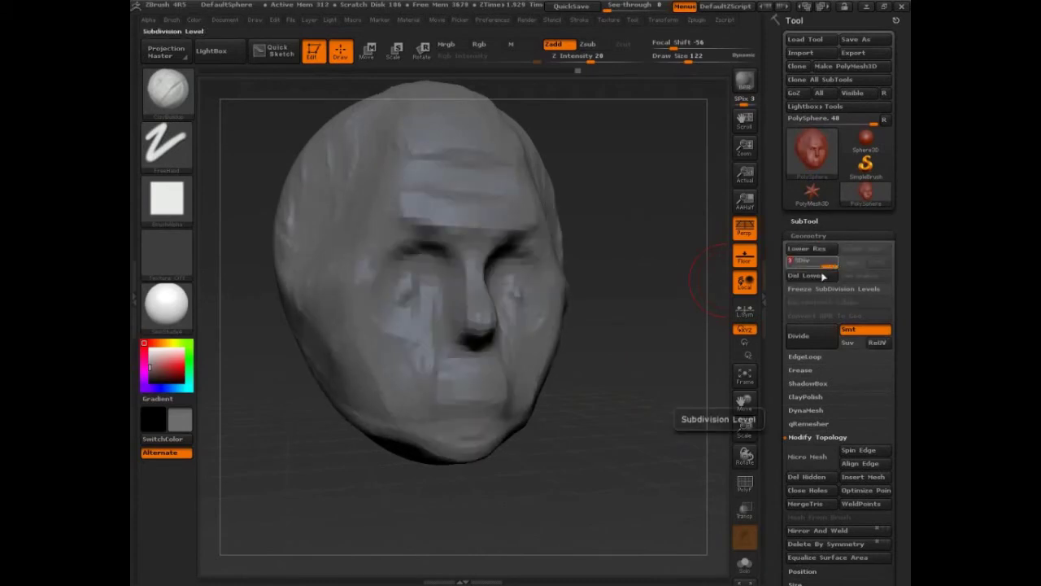
left_click_drag(649, 366, 632, 366, "shift")
left_click(809, 236)
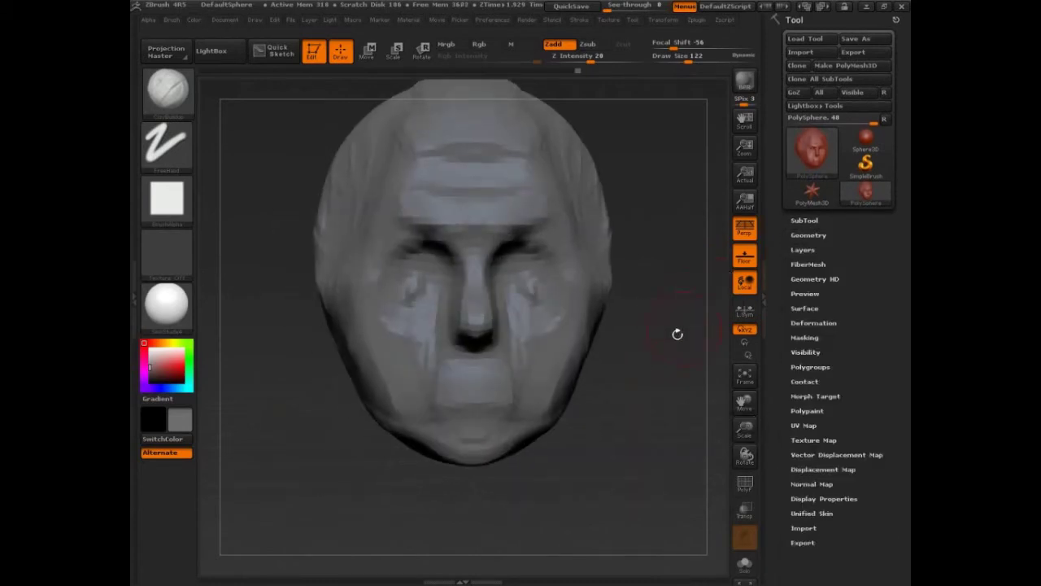
left_click(209, 50)
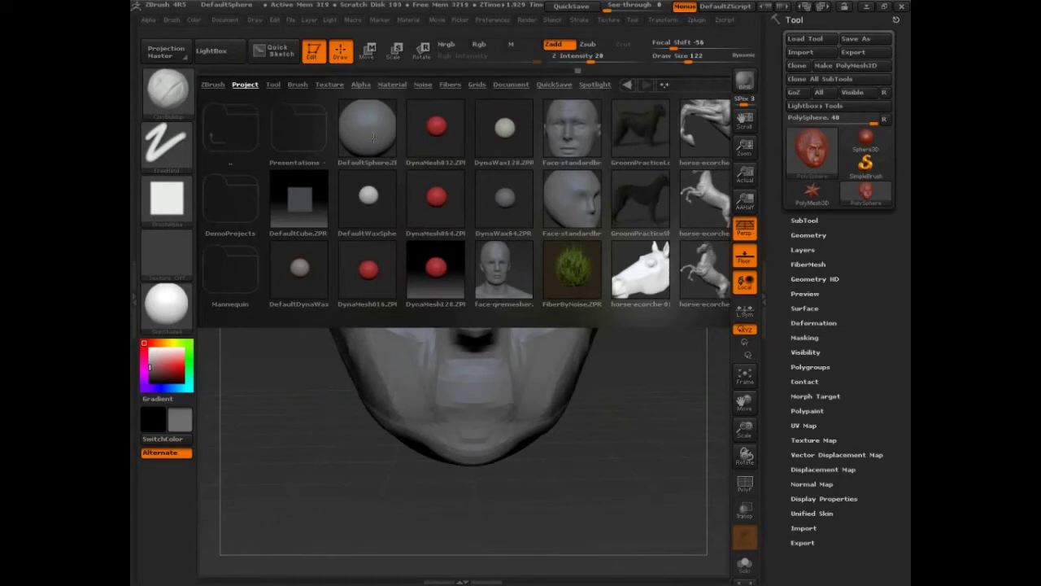
left_click(218, 52)
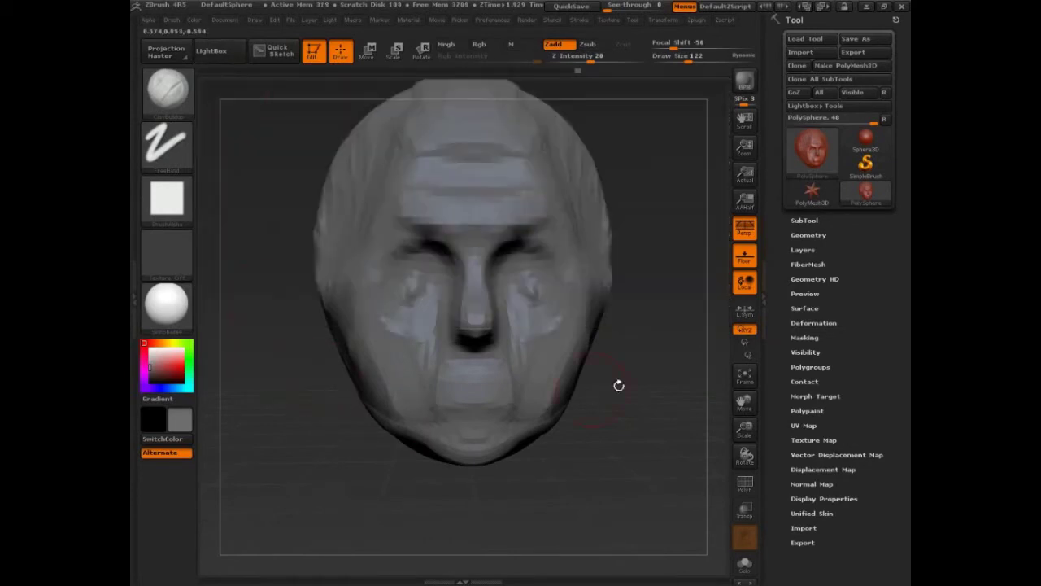
Work the outer edge of the eye socket at draw size 62 and check the face from below.
mouse_move(619, 386)
left_mouse_down()
mouse_move(671, 409)
mouse_move(646, 355)
mouse_move(594, 339)
left_mouse_up()
key("s")
left_click_drag(427, 222, 417, 221)
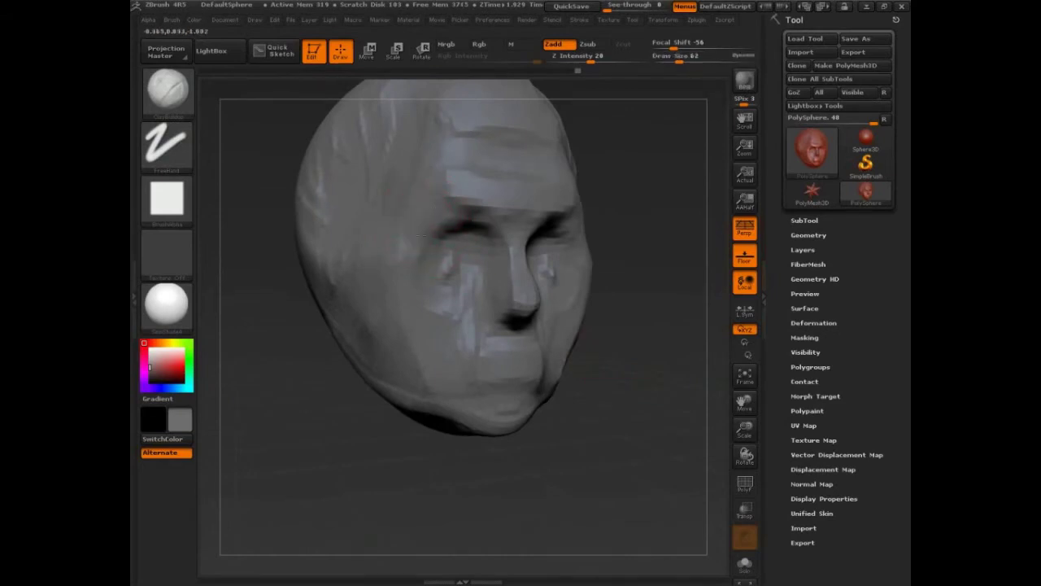
left_click_drag(630, 171, 668, 187)
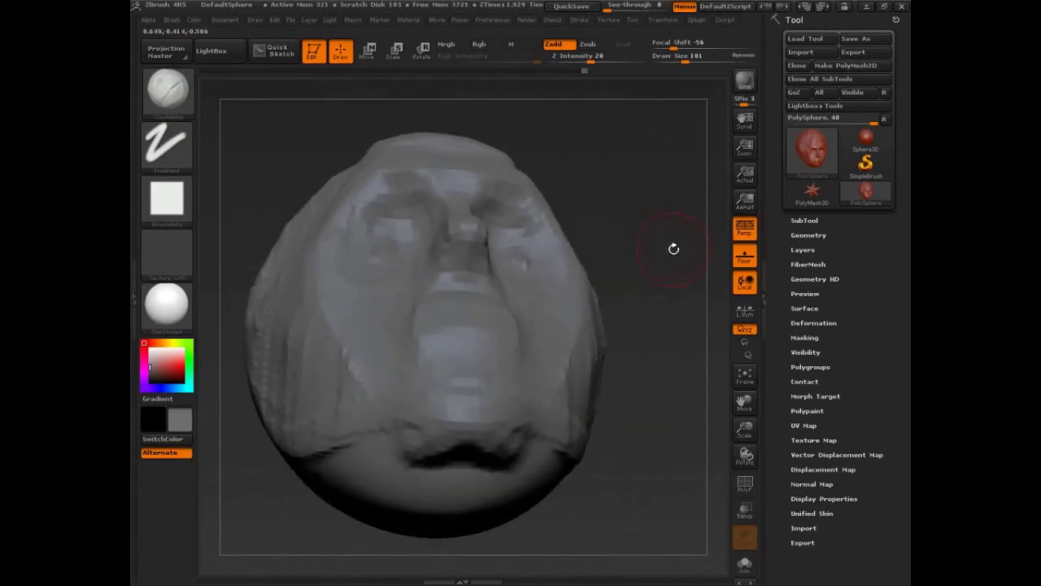
key("ctrl+shift")
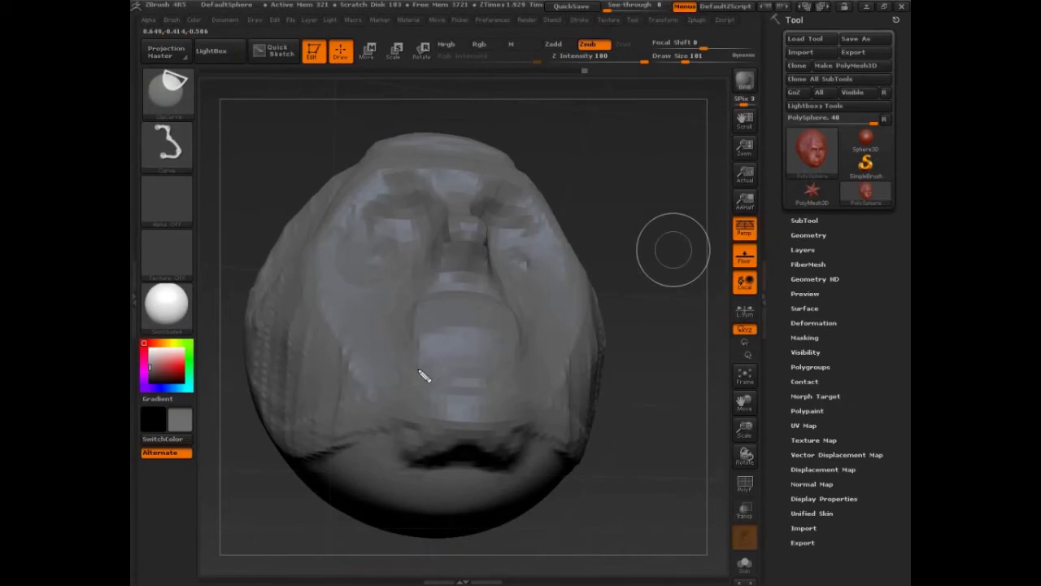
mouse_move(469, 226)
left_mouse_down()
mouse_move(464, 88)
mouse_move(508, 70)
left_mouse_up()
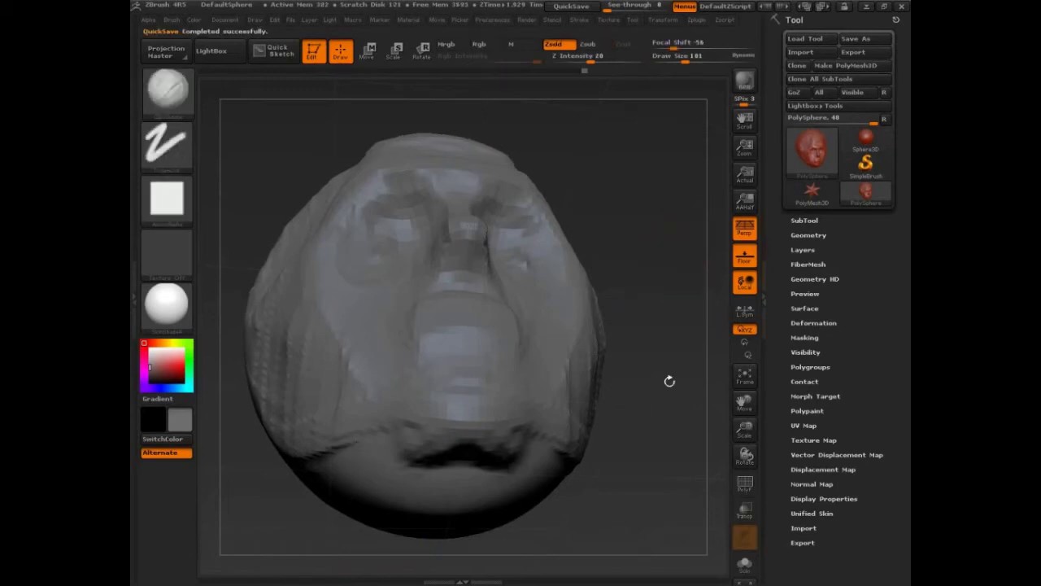
Sculpt the temple edge running from the outer brow up to the forehead at draw size 82.
mouse_move(667, 378)
left_mouse_down()
mouse_move(666, 398)
mouse_move(642, 382)
left_mouse_up()
key("s")
mouse_move(407, 205)
left_mouse_down()
mouse_move(388, 193)
mouse_move(404, 194)
left_mouse_up()
key("s")
mouse_move(369, 204)
left_mouse_down()
mouse_move(390, 200)
mouse_move(374, 194)
mouse_move(345, 237)
mouse_move(375, 208)
left_mouse_up()
mouse_move(631, 209)
left_mouse_down("alt")
mouse_move(652, 228)
mouse_move(372, 220)
left_mouse_up("alt")
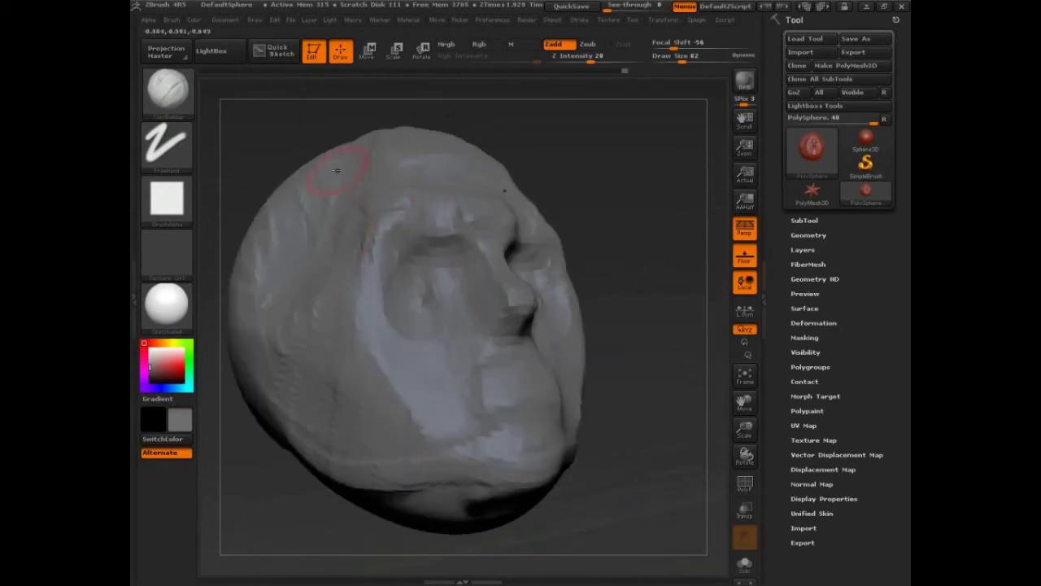
left_click_drag(359, 185, 368, 210)
left_click_drag(553, 168, 553, 226, "alt")
left_click_drag(380, 262, 415, 244)
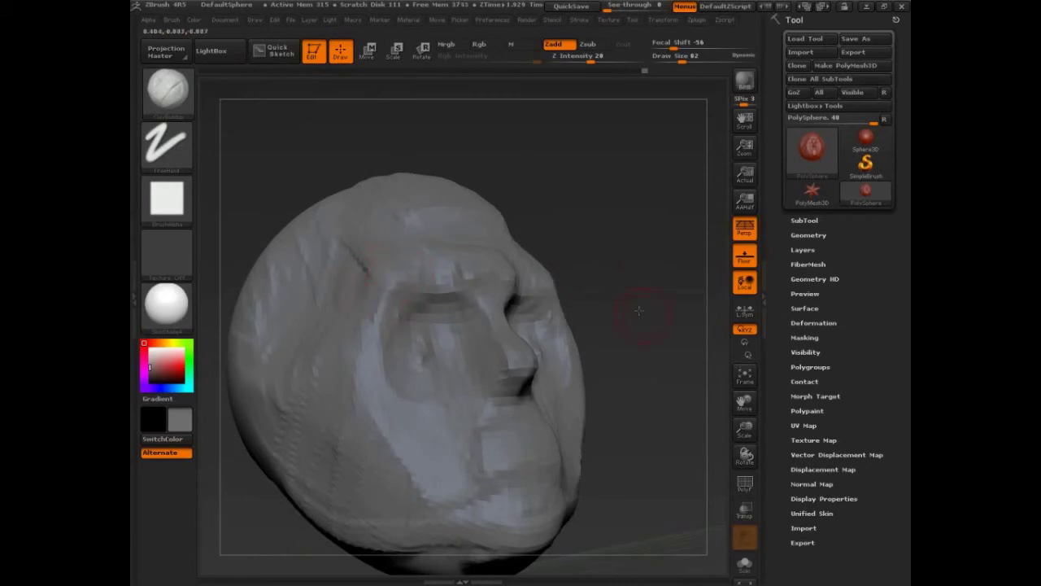
Examine the brow, side and nose planes of the face from a low front view.
mouse_move(651, 309)
left_mouse_down()
mouse_move(639, 272)
mouse_move(619, 271)
left_mouse_up()
left_click_drag(362, 205, 563, 236)
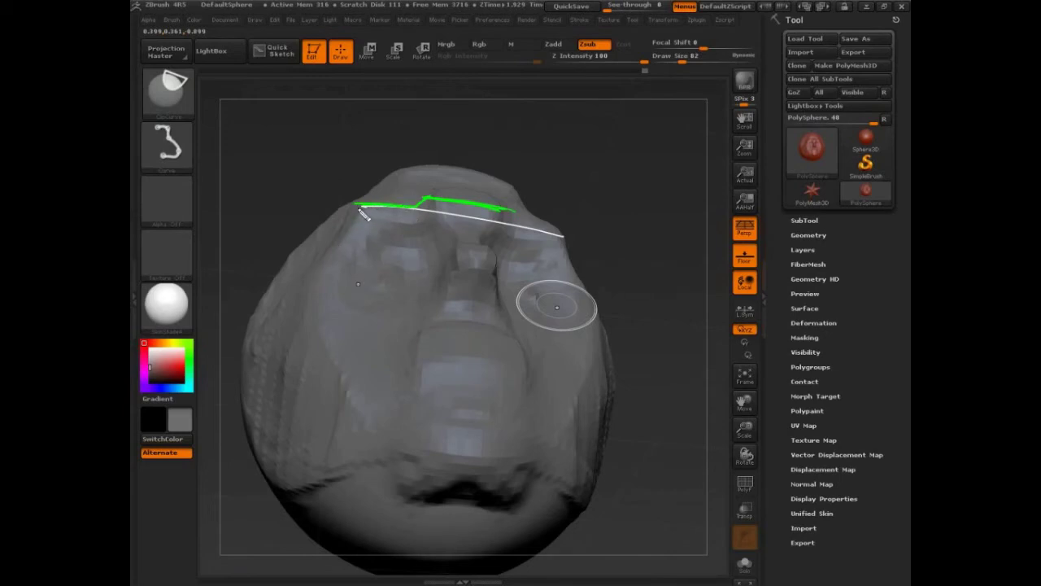
left_click_drag(352, 225, 265, 382)
left_click_drag(431, 194, 464, 269)
left_click_drag(457, 260, 505, 260)
mouse_move(506, 202)
left_mouse_down()
mouse_move(483, 273)
mouse_move(428, 305)
mouse_move(513, 313)
left_mouse_up()
mouse_move(435, 207)
left_mouse_down()
mouse_move(420, 296)
mouse_move(441, 262)
mouse_move(505, 256)
left_mouse_up()
left_click_drag(442, 290, 511, 293)
key("Escape")
Sculpt the planes beside the nose and beneath the inner eye corners with ClayBuildup at draw size 86.
left_click_drag(649, 374, 665, 393)
mouse_move(632, 235)
left_mouse_down()
mouse_move(444, 230)
mouse_move(423, 209)
mouse_move(395, 216)
mouse_move(439, 208)
left_mouse_up()
left_click_drag(425, 252, 418, 285)
left_click_drag(688, 262, 657, 278)
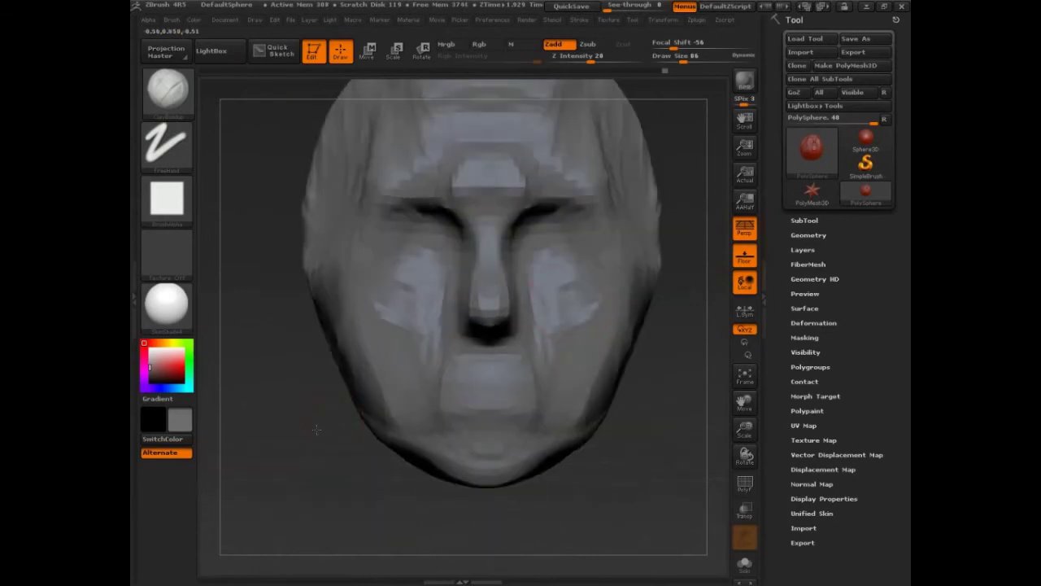
mouse_move(447, 257)
left_mouse_down()
mouse_move(445, 242)
mouse_move(445, 286)
left_mouse_up()
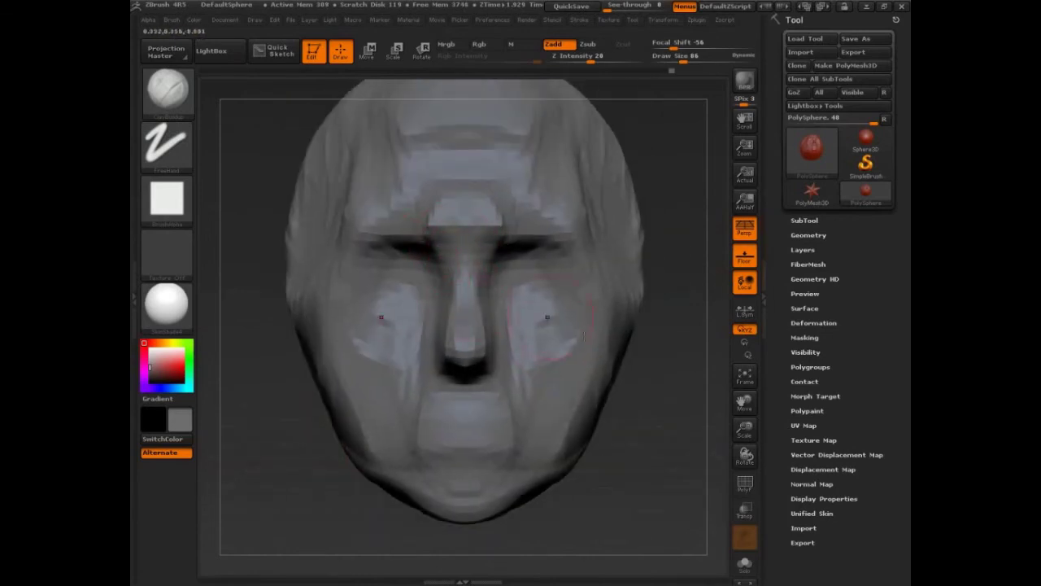
left_click_drag(649, 441, 624, 398)
left_click_drag(481, 294, 474, 284)
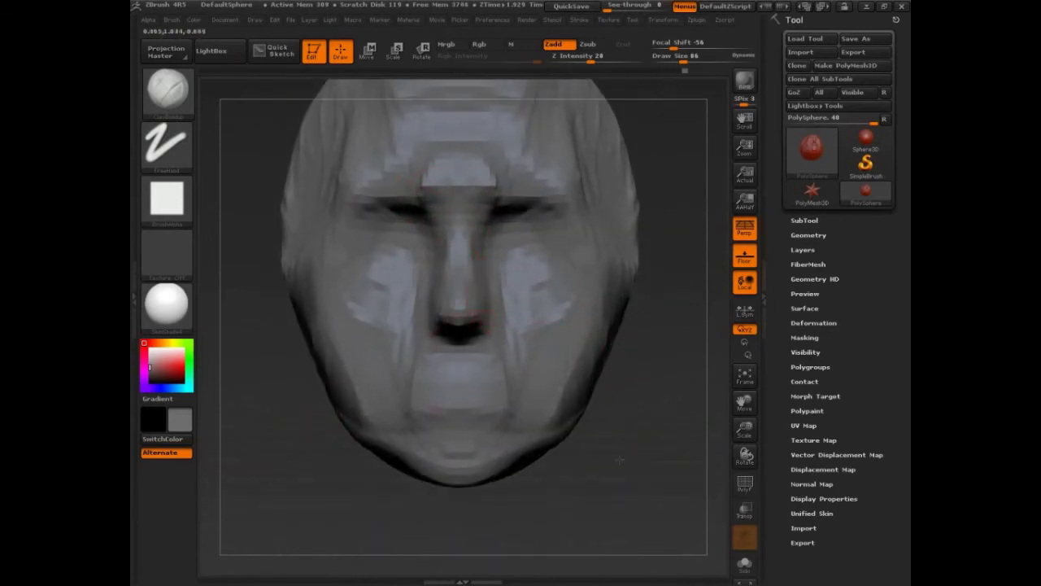
mouse_move(620, 460)
left_mouse_down("alt")
mouse_move(658, 411)
mouse_move(429, 227)
left_mouse_up("alt")
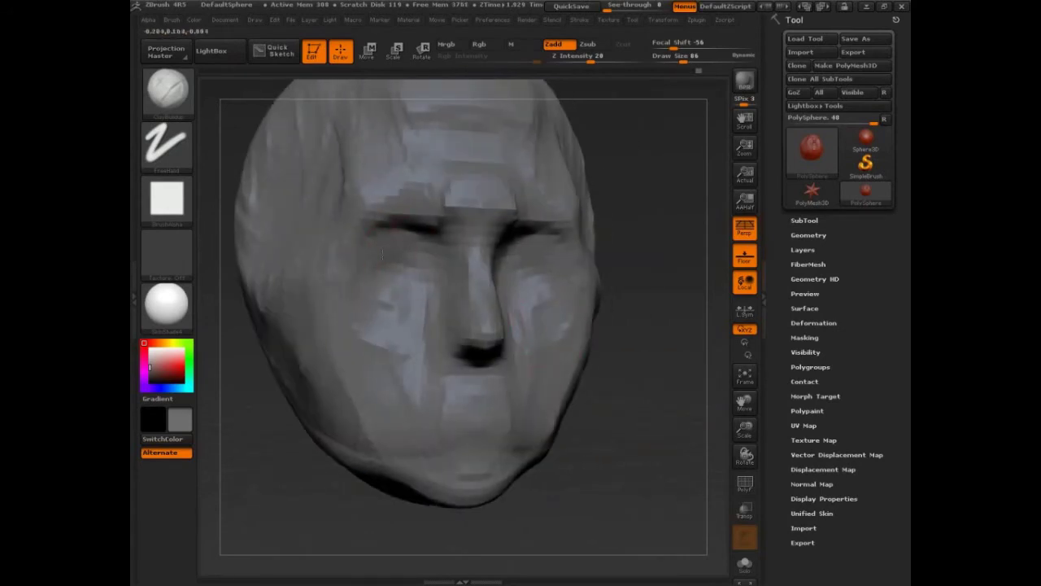
Sculpt the brow and eye sockets at draw size 56 and check the whole head from a distance.
mouse_move(650, 274)
left_mouse_down()
mouse_move(529, 272)
mouse_move(564, 261)
mouse_move(537, 250)
mouse_move(541, 231)
mouse_move(512, 249)
mouse_move(566, 244)
left_mouse_up()
key("s")
left_click_drag(309, 340, 262, 234, "alt")
left_click_drag(321, 345, 235, 181, "alt")
left_click_drag(320, 310, 324, 337)
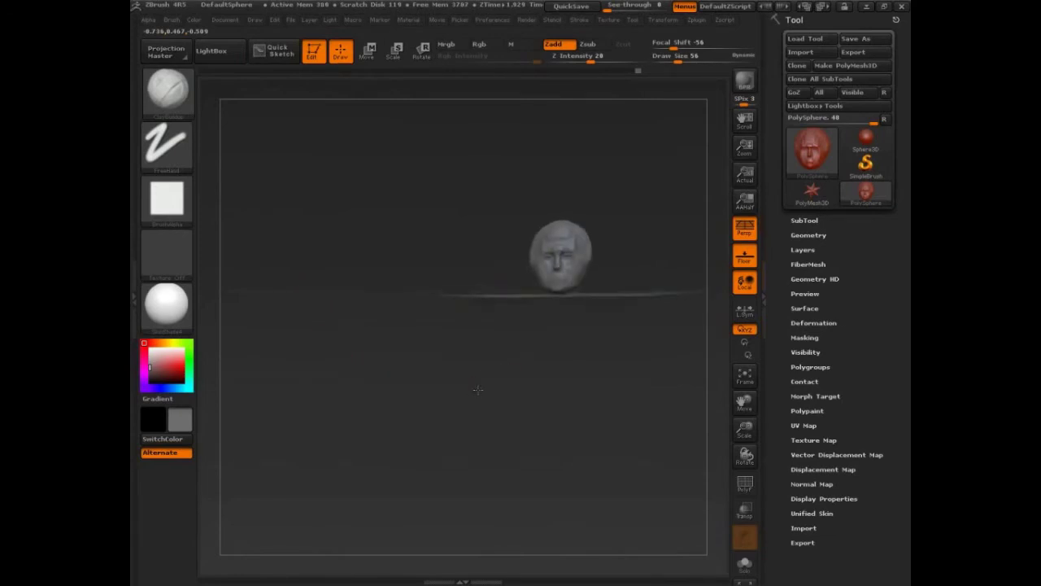
left_click_drag(477, 385, 667, 478)
left_click_drag(626, 426, 641, 443)
left_click_drag(667, 349, 541, 346, "alt")
Build up the forehead and the outer brow toward the temple at draw sizes 105 and 203.
key("s")
left_click_drag(460, 241, 470, 241)
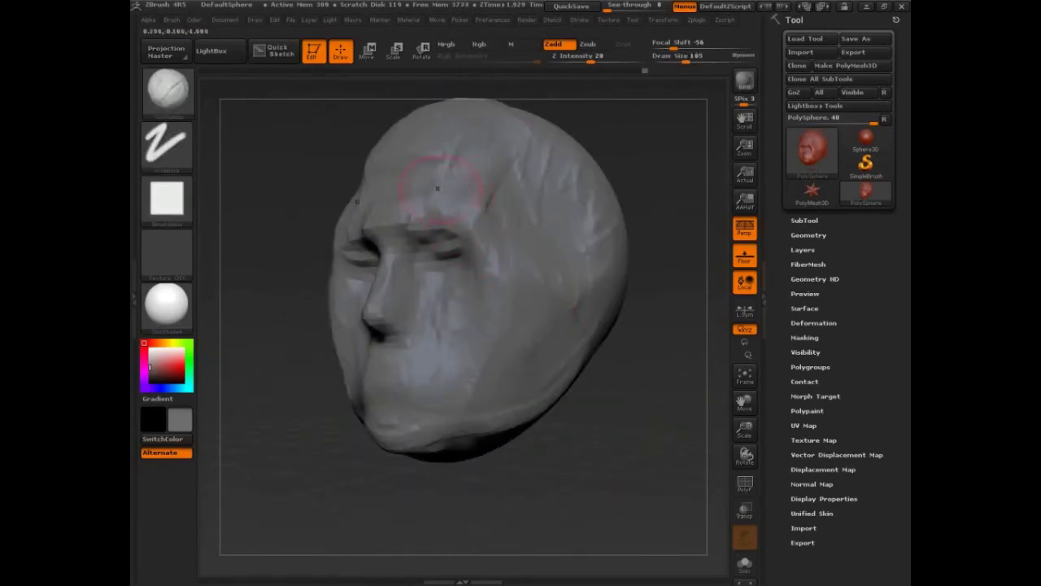
mouse_move(646, 230)
left_mouse_down()
mouse_move(662, 237)
mouse_move(670, 265)
mouse_move(675, 352)
mouse_move(545, 198)
mouse_move(527, 205)
left_mouse_up()
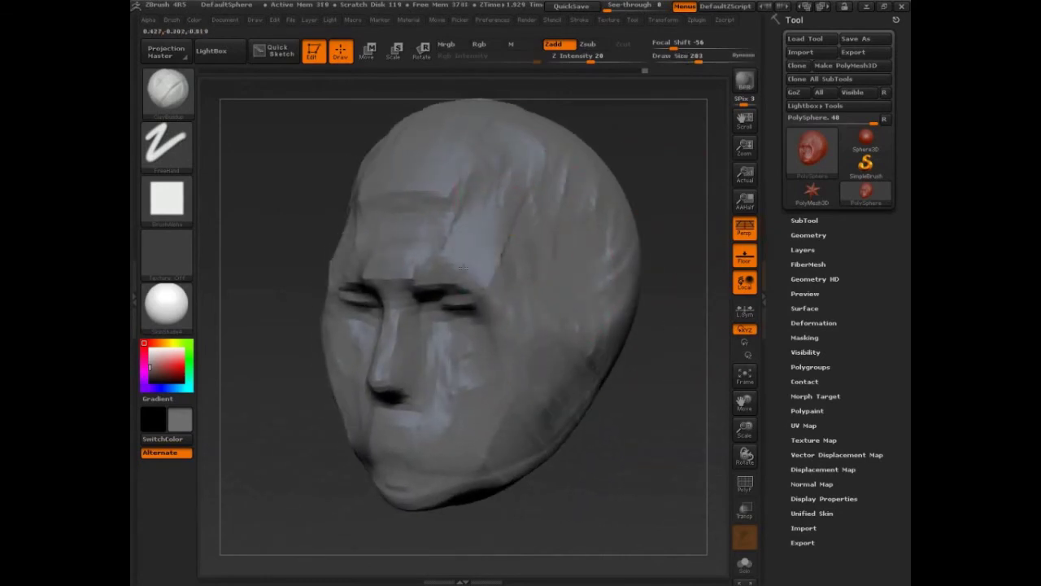
mouse_move(506, 327)
left_mouse_down("alt")
mouse_move(522, 337)
mouse_move(511, 355)
left_mouse_up("alt")
mouse_move(484, 390)
left_mouse_down("alt")
mouse_move(474, 379)
mouse_move(490, 442)
mouse_move(455, 431)
mouse_move(498, 431)
mouse_move(526, 368)
left_mouse_up("alt")
Push the outer edge of the eye socket and cheek backward in profile with the Move brush at draw size 264.
key("b")
key("m")
key("v")
key("s")
mouse_move(661, 414)
left_mouse_down()
mouse_move(636, 428)
mouse_move(641, 459)
mouse_move(501, 367)
left_mouse_up()
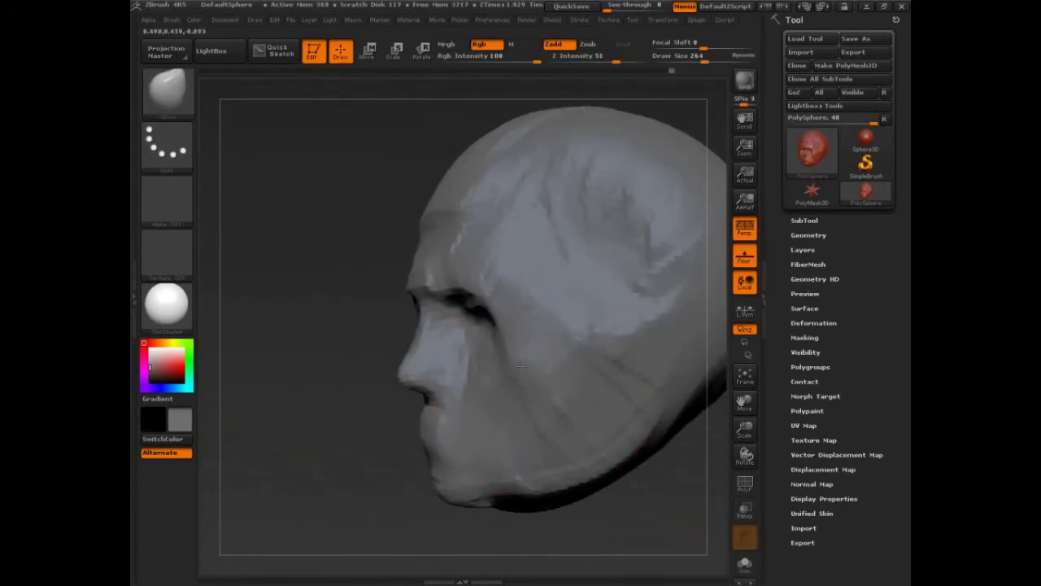
mouse_move(358, 455)
left_mouse_down()
mouse_move(285, 455)
mouse_move(268, 399)
left_mouse_up()
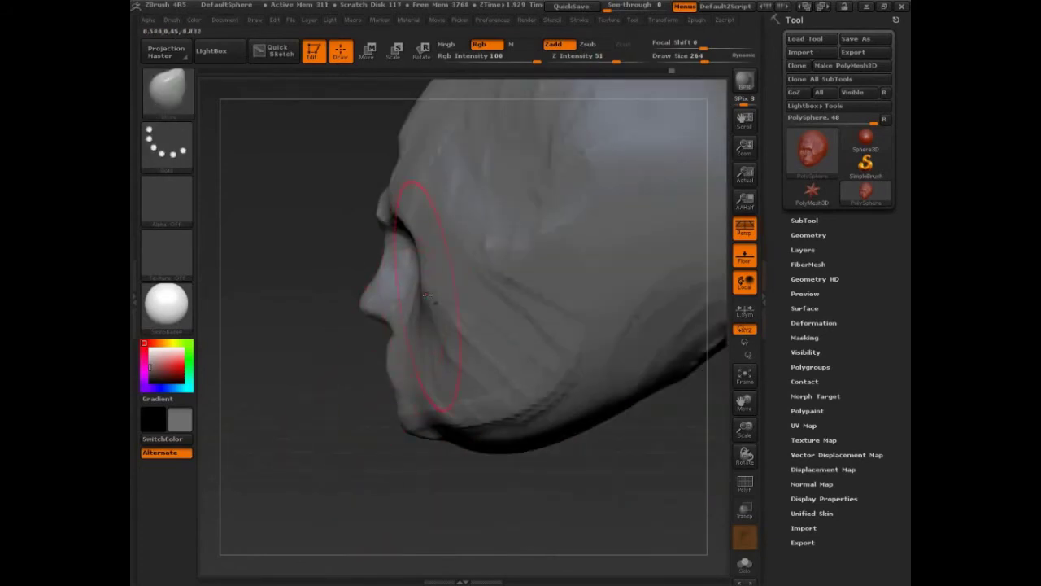
left_click_drag(425, 295, 435, 291)
Reshape the outer eye socket edge beneath the brow with the Move brush at draw size 197.
key("s")
left_click_drag(430, 252, 426, 209)
left_click(177, 98)
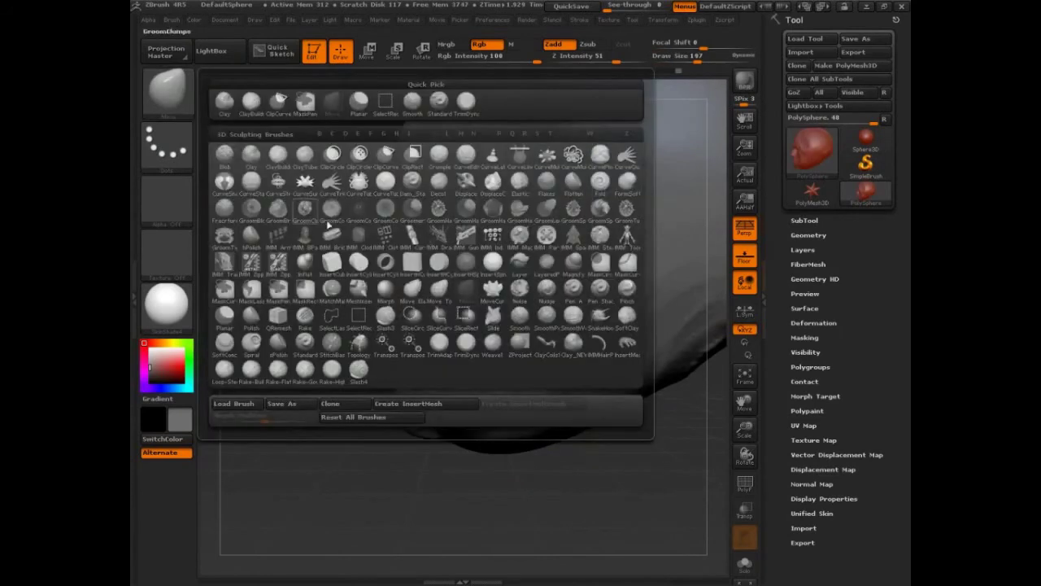
left_click(468, 295)
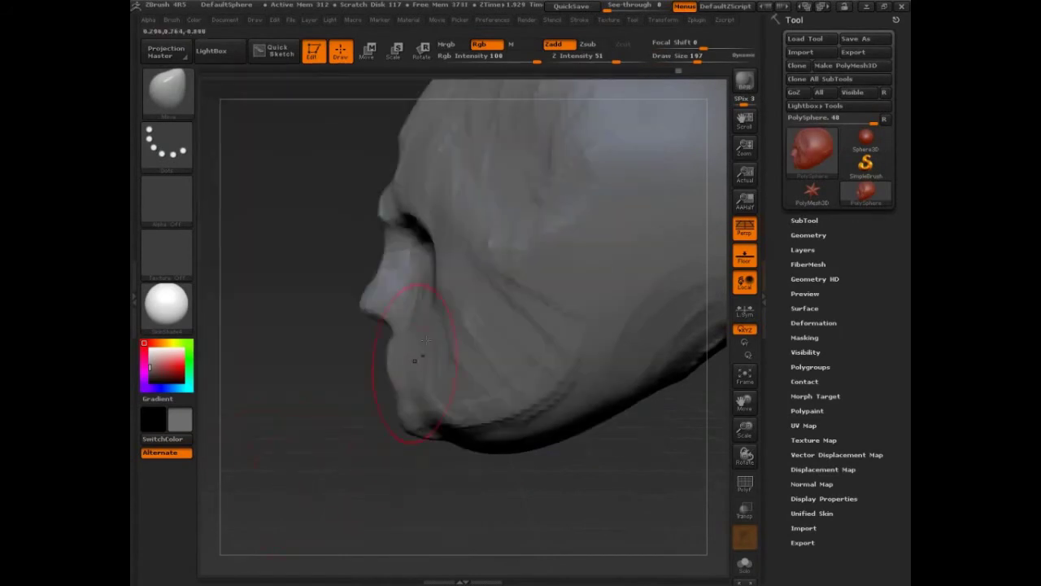
left_click_drag(435, 244, 440, 240)
Adjust the temple, mouth and chin profile with the Move brush, reducing the draw size to 155.
left_click_drag(299, 273, 307, 370, "alt")
key("s")
left_click_drag(437, 213, 453, 215)
left_click_drag(476, 172, 452, 179)
left_click_drag(402, 321, 405, 311)
key("s")
mouse_move(398, 350)
left_mouse_down()
mouse_move(380, 350)
mouse_move(384, 365)
left_mouse_up()
key("s")
left_click_drag(399, 425, 396, 421)
left_click_drag(314, 453, 472, 435)
mouse_move(539, 428)
left_mouse_down("alt")
mouse_move(579, 379)
mouse_move(555, 372)
left_mouse_up("alt")
Sculpt the brow and lid area of the eye socket using ClayBuildup with a small brush.
left_click(167, 90)
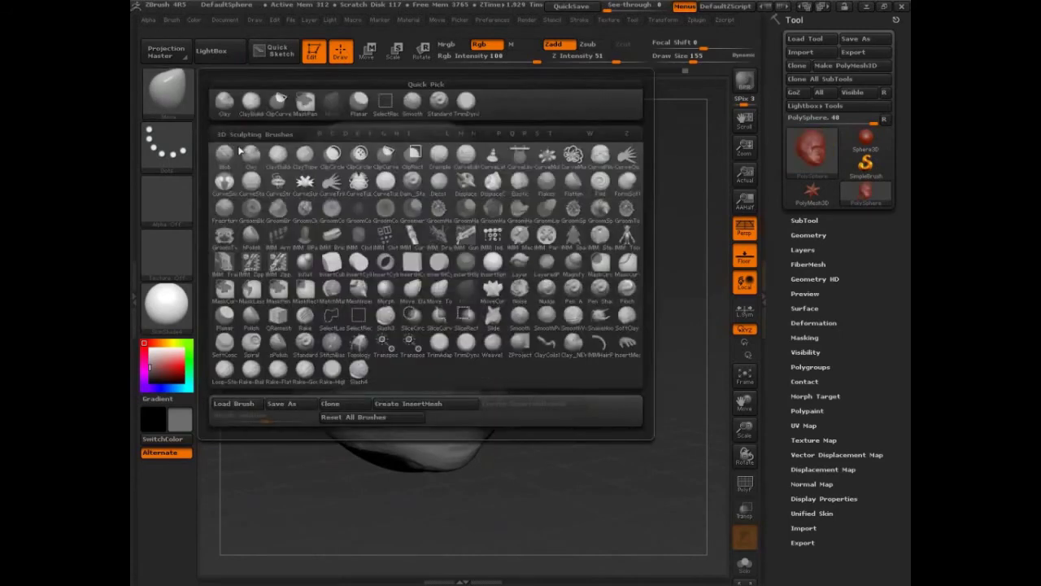
left_click(281, 163)
key("s")
mouse_move(553, 345)
left_mouse_down()
mouse_move(545, 345)
mouse_move(602, 331)
left_mouse_up()
key("s")
mouse_move(454, 270)
left_mouse_down()
mouse_move(444, 267)
mouse_move(453, 257)
left_mouse_up()
key("s")
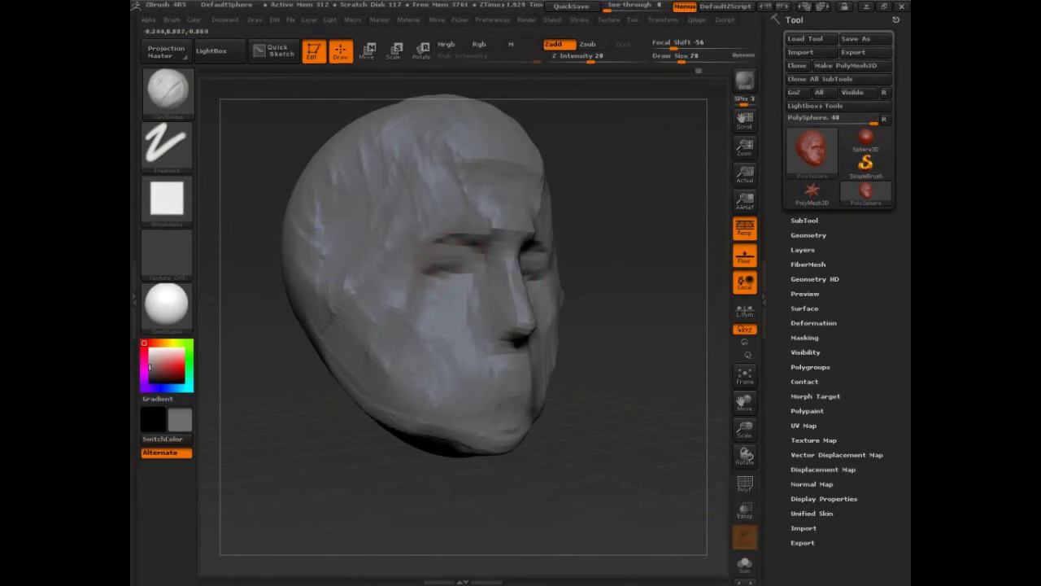
Build up the side of the head around the ear and rear cheek with ClayBuildup strokes from several angles.
mouse_move(641, 353)
left_mouse_down()
mouse_move(658, 395)
mouse_move(617, 439)
left_mouse_up()
key("s")
left_click_drag(551, 305, 563, 305)
left_click_drag(638, 350, 590, 333)
key("s")
mouse_move(630, 374)
left_mouse_down("alt")
mouse_move(632, 329)
mouse_move(576, 322)
left_mouse_up("alt")
mouse_move(479, 320)
left_mouse_down()
mouse_move(474, 288)
mouse_move(524, 342)
left_mouse_up()
mouse_move(489, 296)
left_mouse_down()
mouse_move(480, 311)
mouse_move(515, 370)
mouse_move(524, 332)
left_mouse_up()
mouse_move(519, 285)
left_mouse_down()
mouse_move(487, 294)
mouse_move(493, 359)
left_mouse_up()
mouse_move(451, 321)
left_mouse_down()
mouse_move(468, 375)
mouse_move(490, 372)
left_mouse_up()
left_click_drag(613, 407, 562, 404)
mouse_move(497, 329)
left_mouse_down()
mouse_move(509, 326)
mouse_move(516, 340)
mouse_move(496, 332)
mouse_move(513, 324)
mouse_move(509, 356)
left_mouse_up()
Try to form ears projecting from both sides of the head and check them from the front.
key("s")
mouse_move(534, 340)
left_mouse_down()
mouse_move(508, 378)
mouse_move(491, 371)
left_mouse_up()
mouse_move(491, 317)
left_mouse_down()
mouse_move(502, 341)
mouse_move(488, 313)
mouse_move(513, 317)
mouse_move(494, 324)
left_mouse_up()
left_click_drag(284, 423, 415, 371)
left_click_drag(529, 366, 525, 301, "alt")
left_click_drag(553, 350, 606, 365)
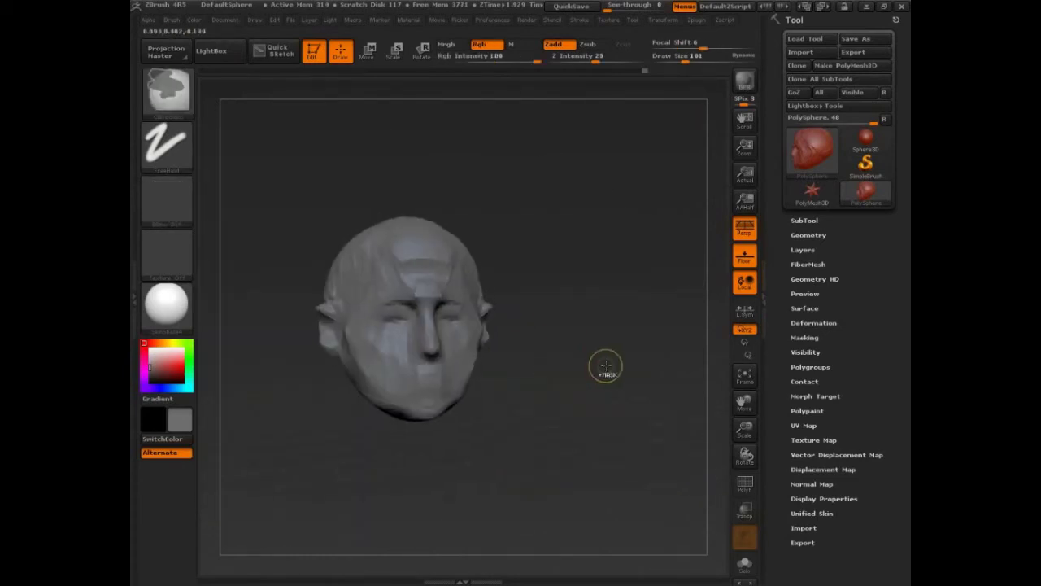
Undo the ear shapes on both sides of the head.
key("ctrl+z")
key("ctrl+z")
key("ctrl+z")
key("ctrl+z")
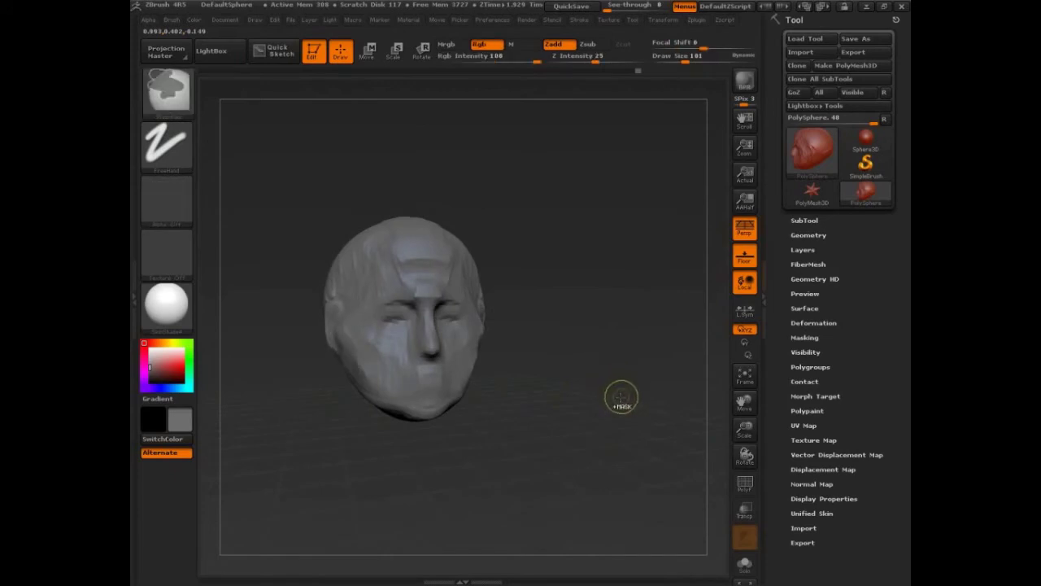
key("ctrl+shift")
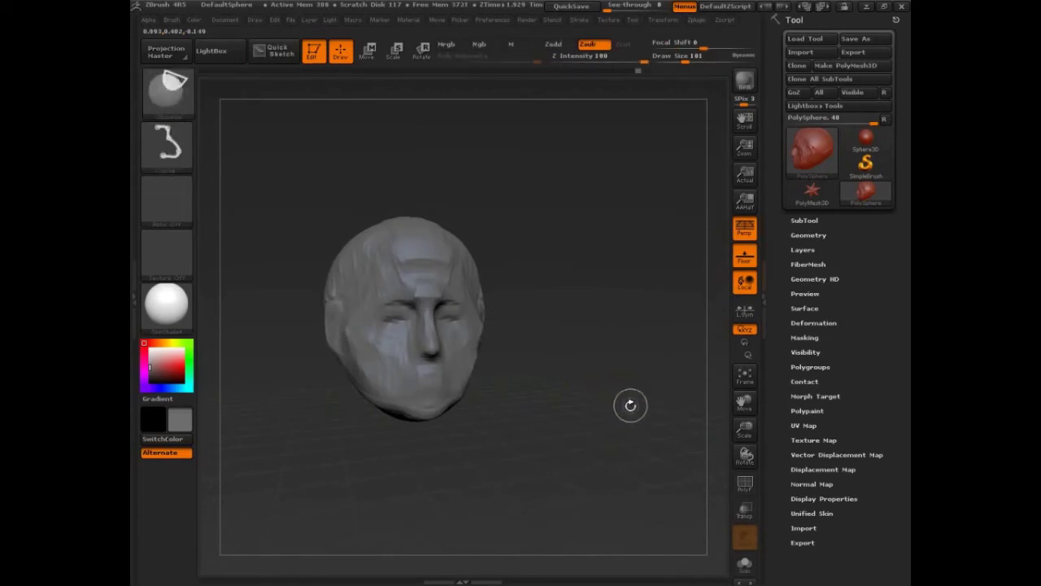
Rework the side planes of the head and jaw with ClayBuildup at draw size 101, checking the profile.
mouse_move(627, 404)
left_mouse_down()
mouse_move(590, 420)
mouse_move(609, 425)
left_mouse_up()
key("s")
left_click_drag(409, 328, 418, 328)
left_click_drag(582, 431, 618, 427)
mouse_move(471, 370)
left_mouse_down()
mouse_move(445, 291)
mouse_move(469, 376)
left_mouse_up()
key("s")
left_click_drag(528, 408, 519, 408)
left_click_drag(569, 432, 398, 431)
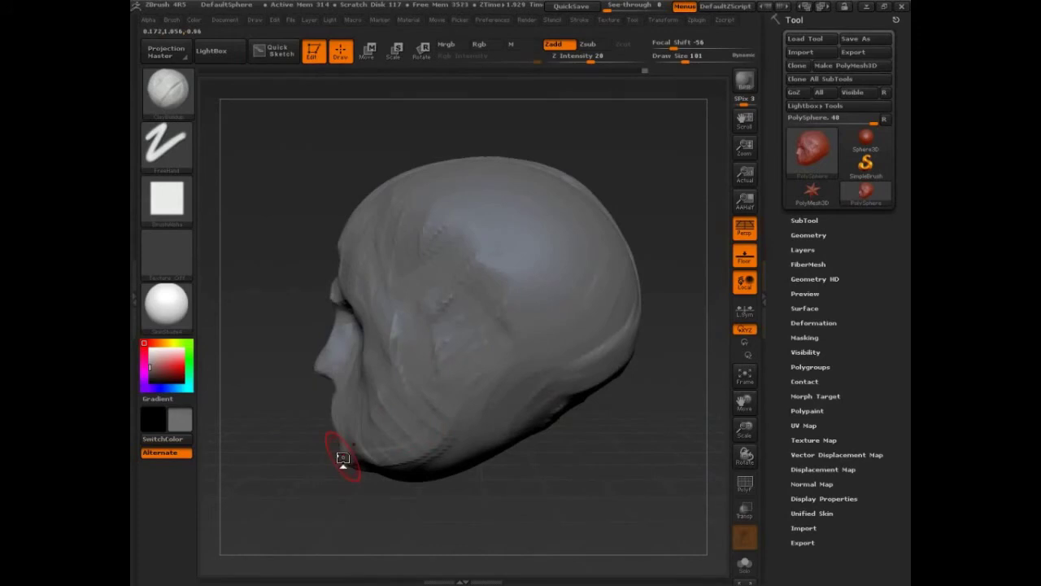
left_click_drag(609, 473, 627, 453)
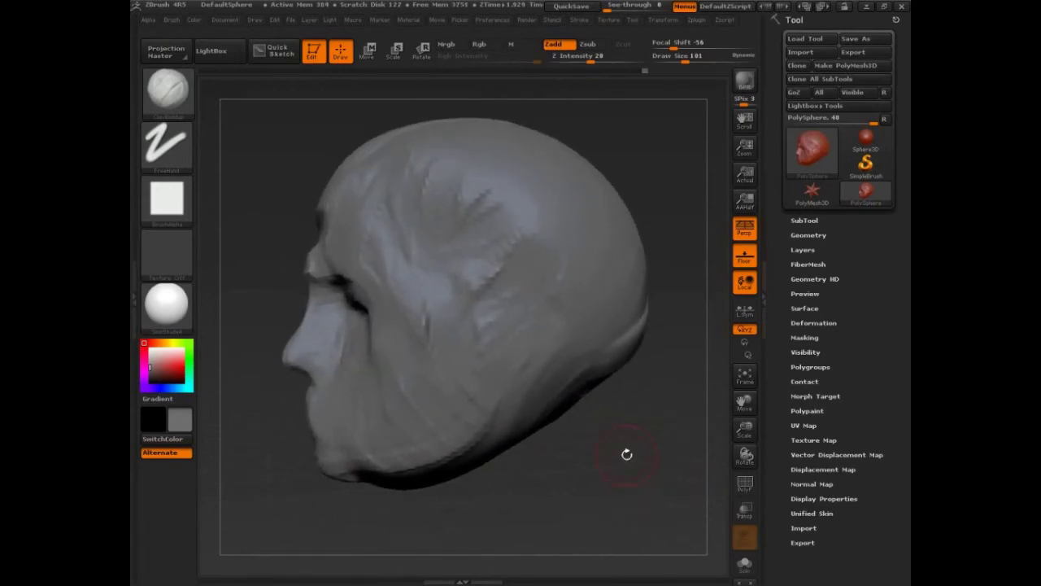
Paint an oval mask where the ear sits on the side of the head and invert the mask.
key("shift")
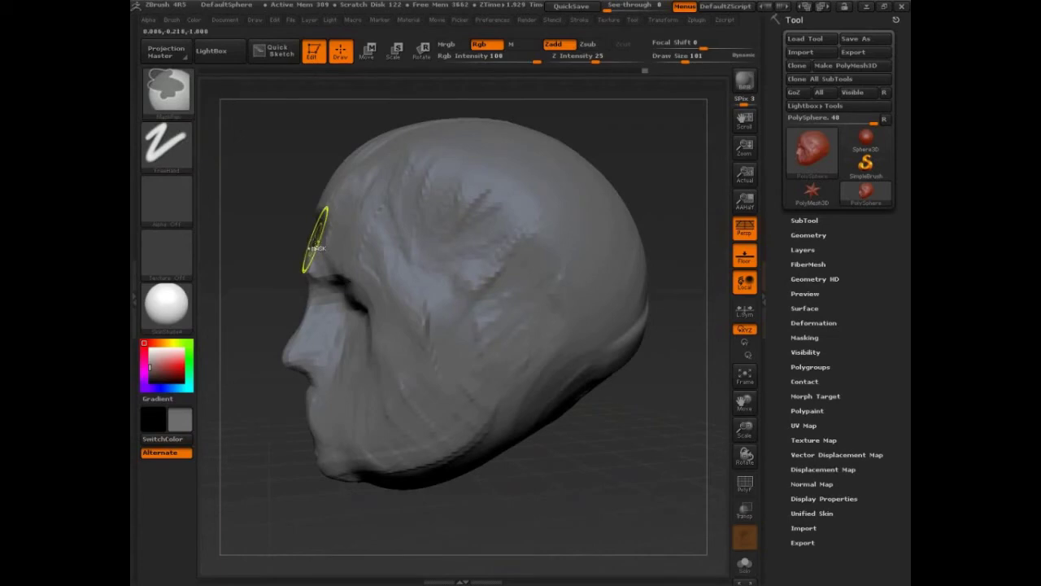
key("ctrl")
mouse_move(512, 333)
left_mouse_down()
mouse_move(529, 321)
mouse_move(539, 337)
mouse_move(532, 306)
mouse_move(531, 338)
left_mouse_up()
key("ctrl")
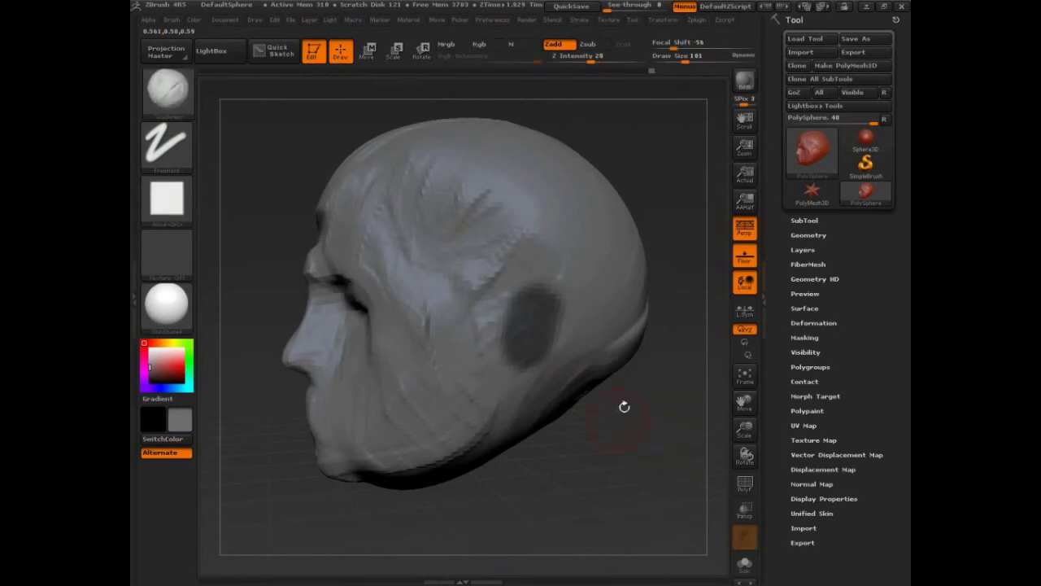
key("ctrl")
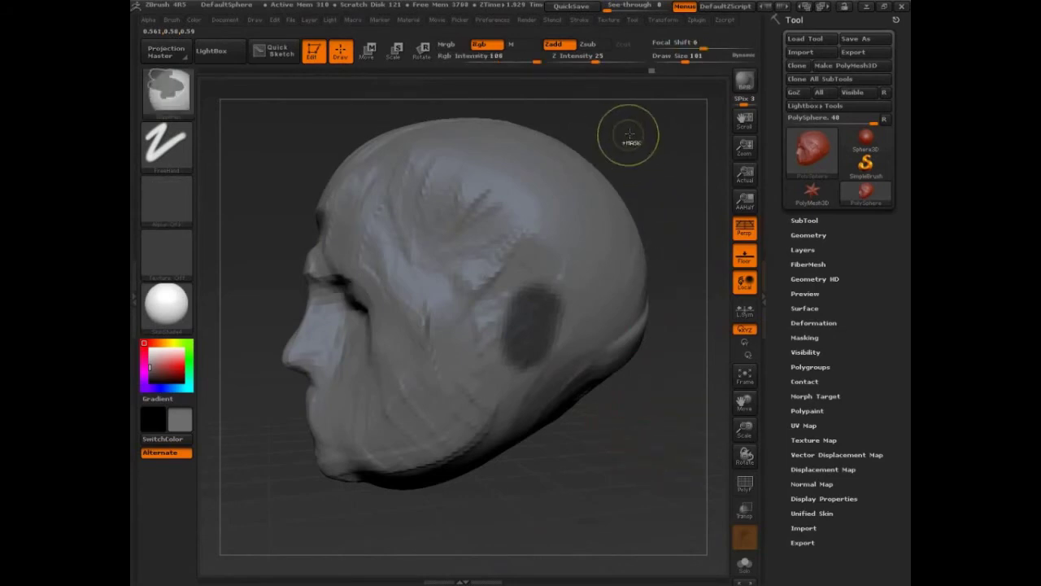
left_click(642, 131, "ctrl")
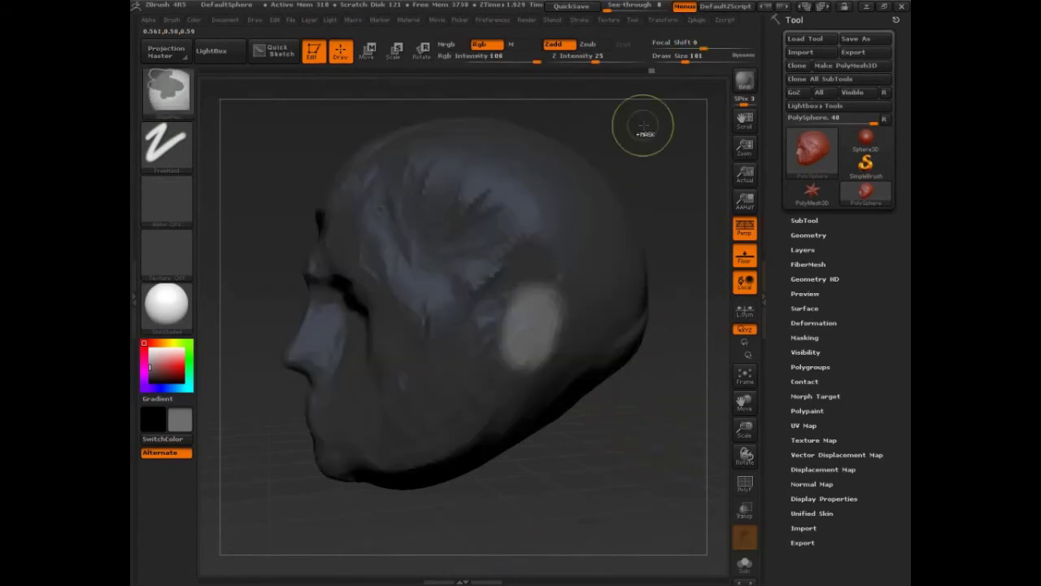
left_click(657, 130, "ctrl")
left_click(661, 133, "ctrl")
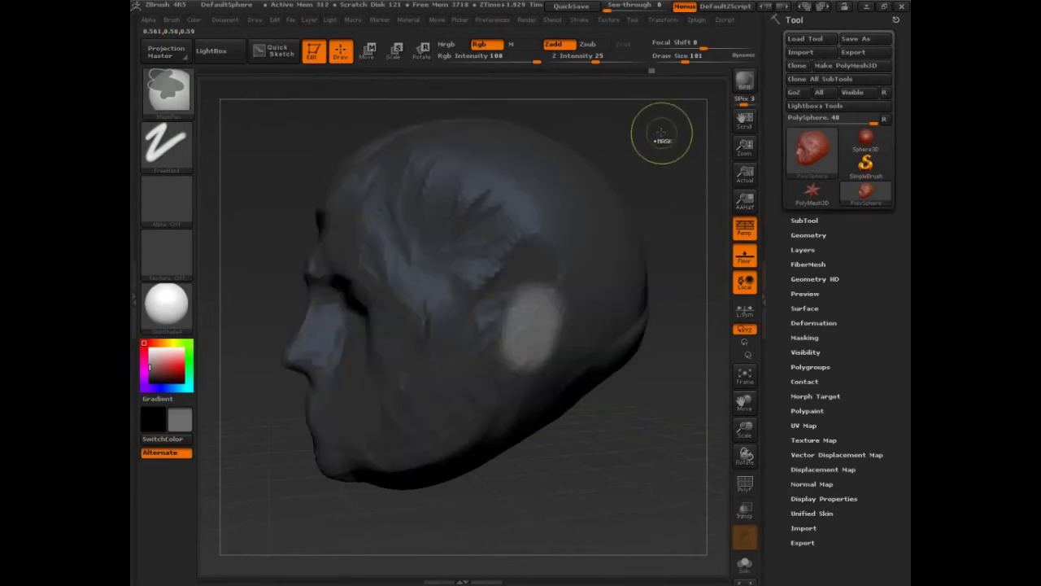
left_click(661, 134, "ctrl")
left_click(668, 145, "ctrl")
Pull the unmasked ear area outward from the head with the Move brush at draw size 257.
left_click_drag(674, 148, 283, 189)
left_click(167, 90)
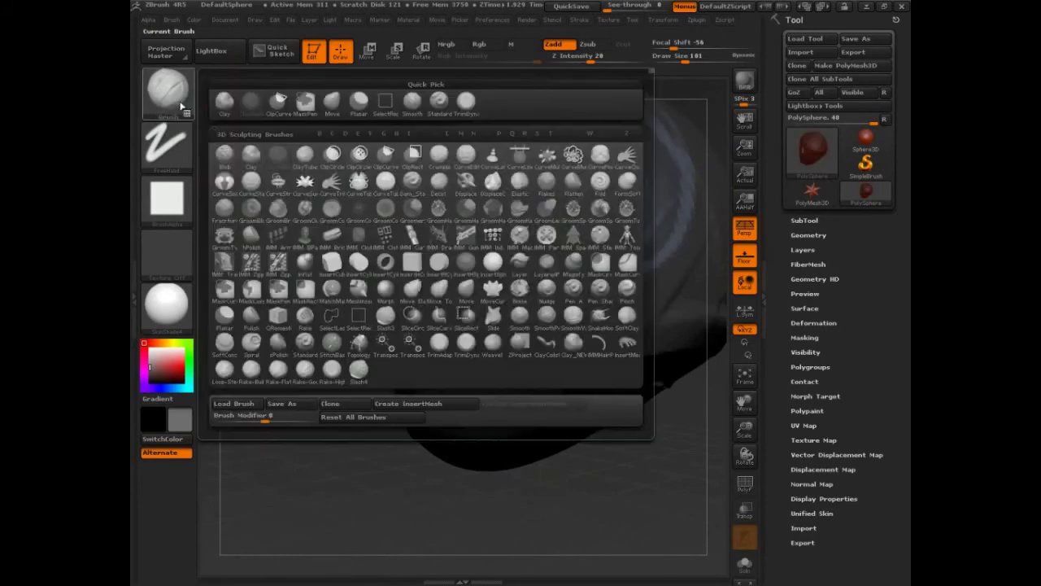
left_click(467, 292)
key("s")
mouse_move(440, 284)
left_mouse_down()
mouse_move(453, 284)
mouse_move(418, 284)
mouse_move(421, 249)
left_mouse_up()
left_click_drag(443, 314, 423, 317)
mouse_move(319, 351)
left_mouse_down()
mouse_move(496, 309)
mouse_move(480, 293)
left_mouse_up()
mouse_move(608, 341)
left_mouse_down()
mouse_move(576, 345)
mouse_move(515, 325)
left_mouse_up()
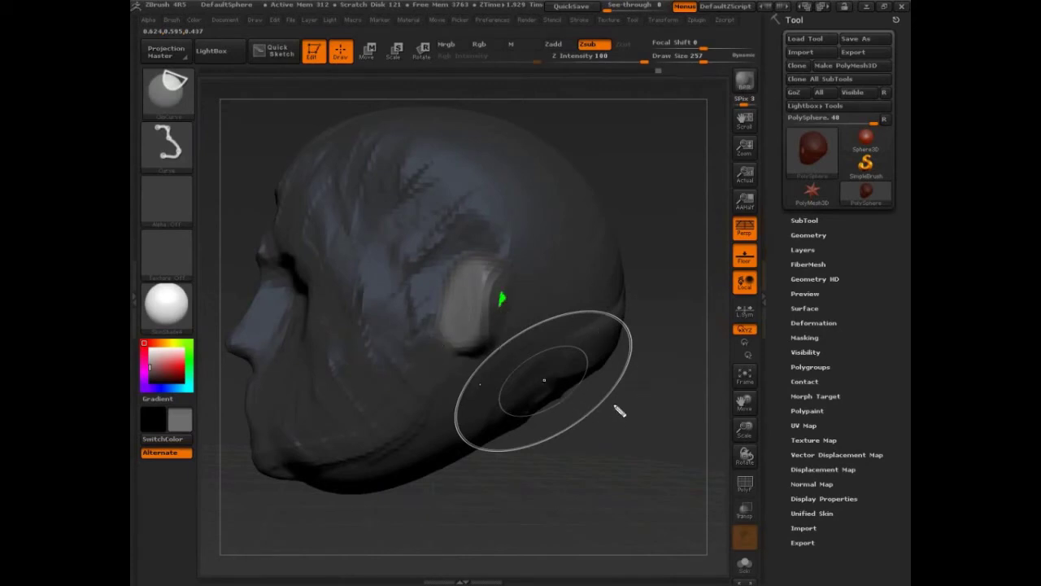
Examine the projecting ear from below against the Move brush's circular area of influence.
left_click_drag(653, 469, 670, 357)
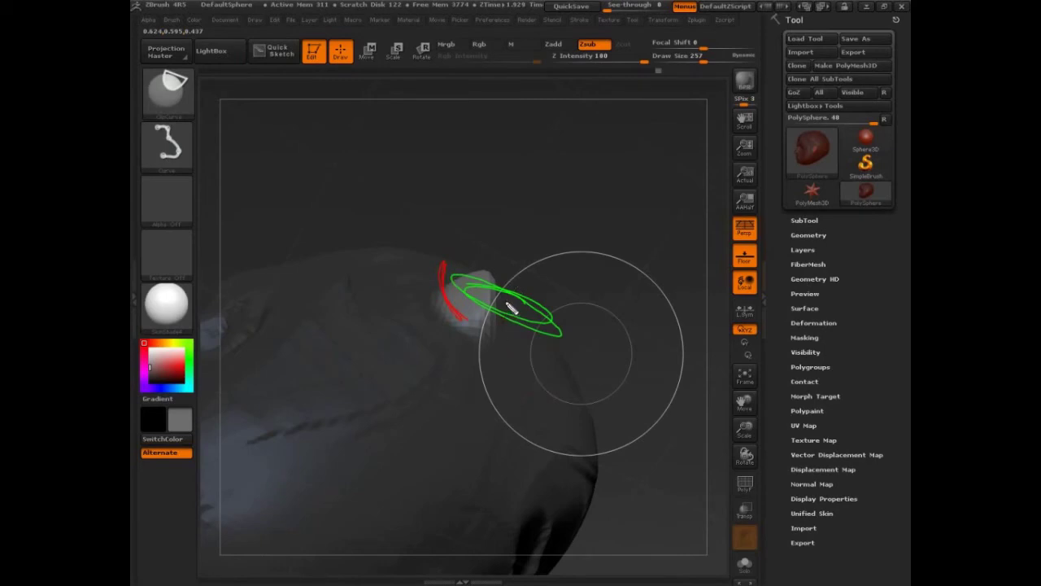
left_click_drag(511, 306, 512, 214)
left_click_drag(513, 269, 444, 278)
mouse_move(555, 326)
left_mouse_down()
mouse_move(449, 272)
mouse_move(554, 321)
mouse_move(516, 320)
mouse_move(559, 335)
left_mouse_up()
mouse_move(587, 283)
left_mouse_down()
mouse_move(582, 275)
mouse_move(572, 340)
mouse_move(481, 367)
mouse_move(464, 360)
mouse_move(584, 281)
left_mouse_up()
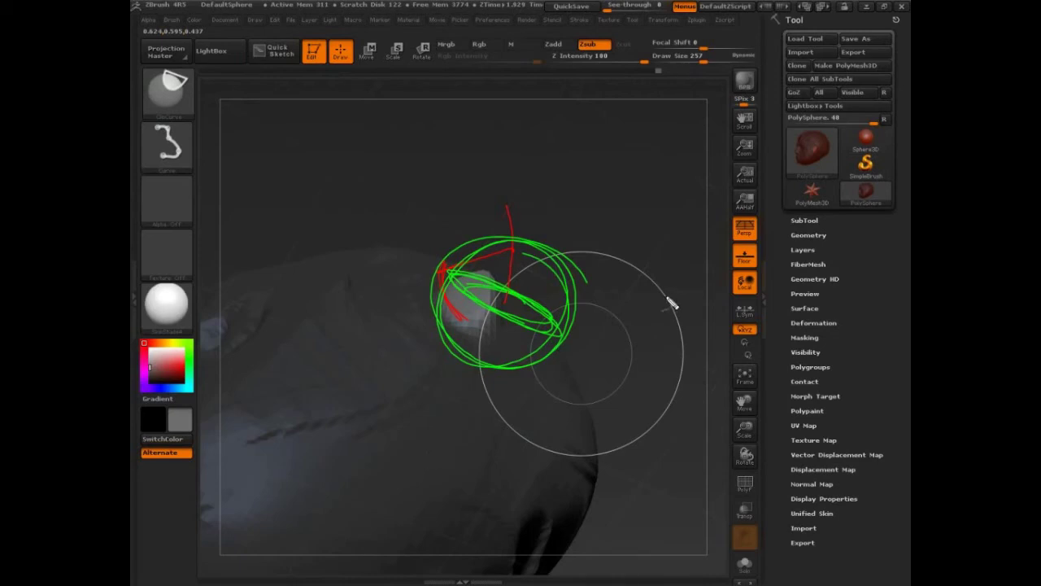
mouse_move(668, 301)
left_mouse_down()
mouse_move(573, 254)
mouse_move(495, 384)
mouse_move(680, 403)
mouse_move(508, 309)
mouse_move(658, 387)
left_mouse_up()
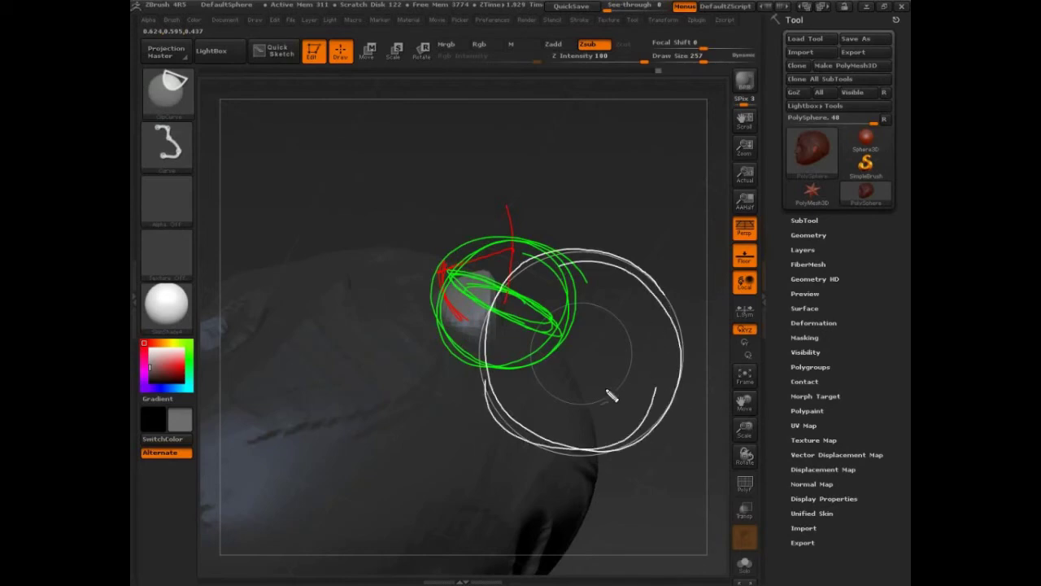
mouse_move(397, 161)
left_mouse_down()
mouse_move(268, 154)
mouse_move(366, 98)
mouse_move(479, 107)
mouse_move(397, 162)
left_mouse_up()
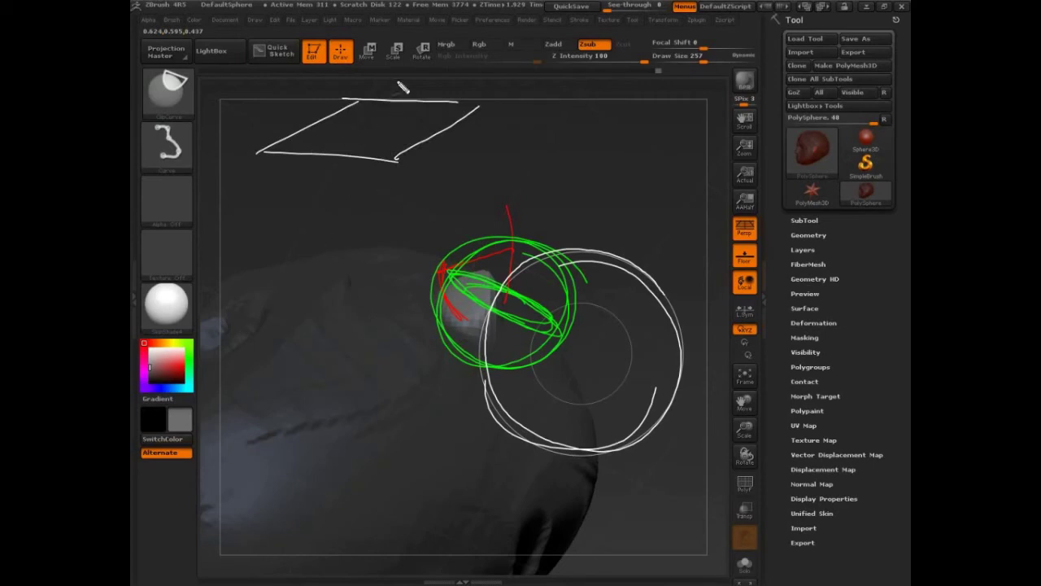
mouse_move(395, 63)
left_mouse_down()
mouse_move(448, 168)
mouse_move(326, 203)
mouse_move(285, 155)
mouse_move(429, 79)
left_mouse_up()
mouse_move(468, 338)
left_mouse_down()
mouse_move(407, 382)
mouse_move(480, 342)
mouse_move(546, 208)
mouse_move(574, 228)
left_mouse_up()
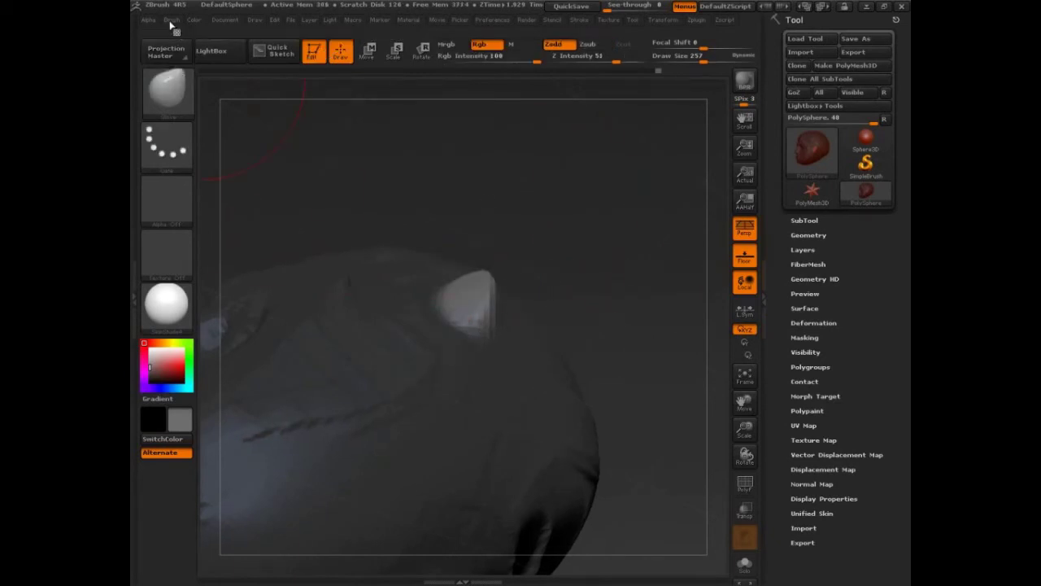
Examine the Move brush's Depth settings and how its placement relates to the ear surface.
left_click(172, 20)
left_click(201, 305)
left_click(202, 305)
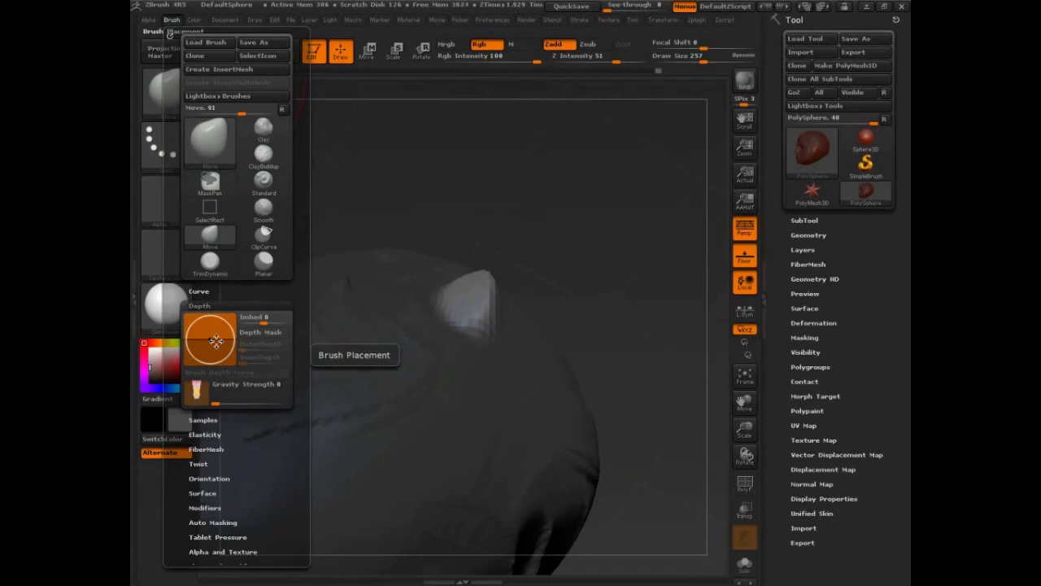
key("ctrl+shift")
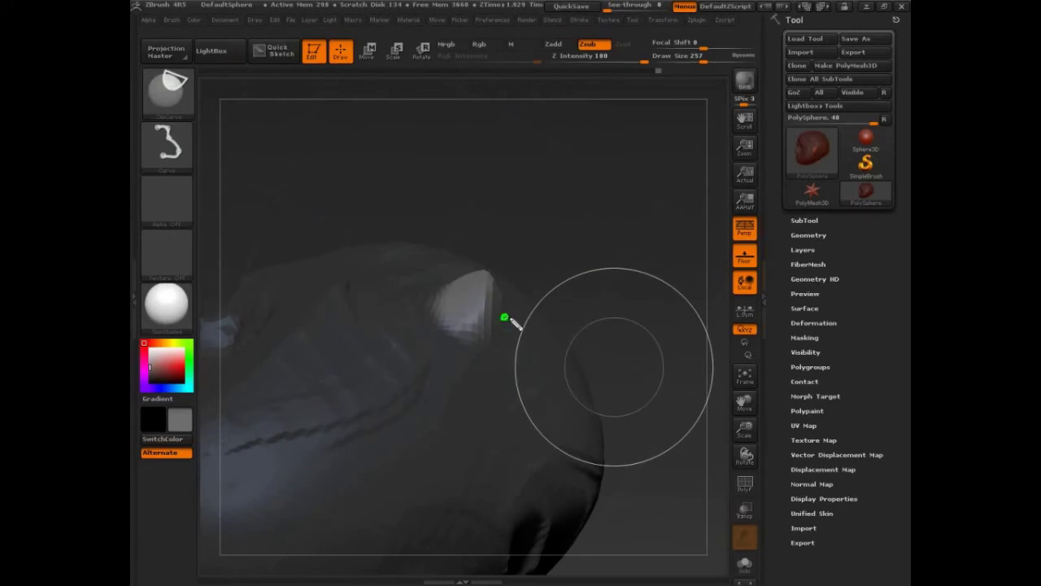
left_click_drag(510, 299, 492, 166)
mouse_move(484, 199)
left_mouse_down()
mouse_move(503, 176)
mouse_move(508, 190)
left_mouse_up()
left_click_drag(428, 307, 490, 287)
key("Escape")
Invert the mask to protect the ear and free the rest of the head in side view.
mouse_move(620, 301)
left_mouse_down()
mouse_move(637, 300)
mouse_move(627, 365)
mouse_move(639, 408)
mouse_move(606, 395)
mouse_move(623, 438)
left_mouse_up()
key("ctrl")
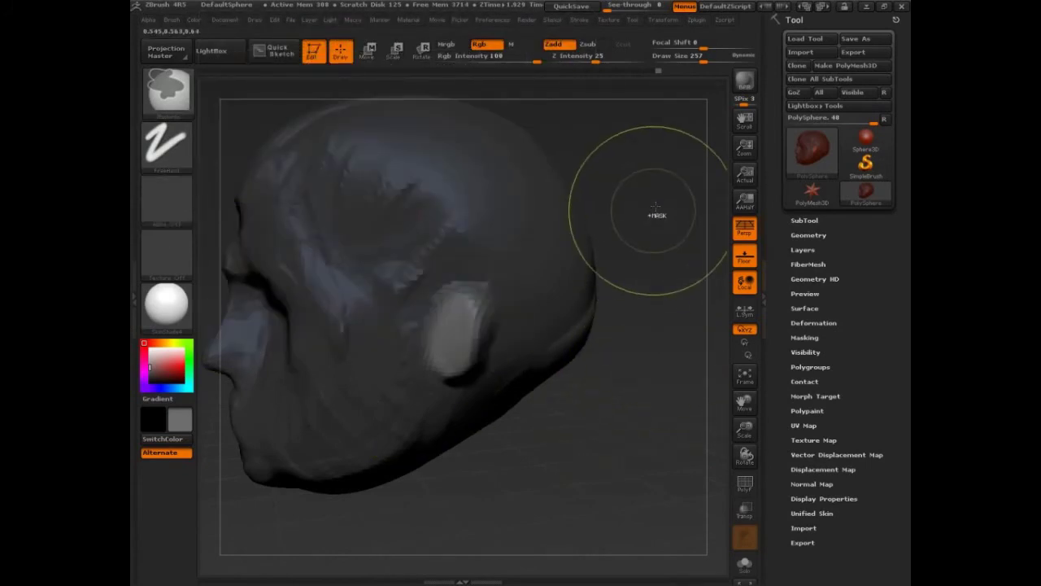
left_click_drag(650, 186, 628, 220, "ctrl")
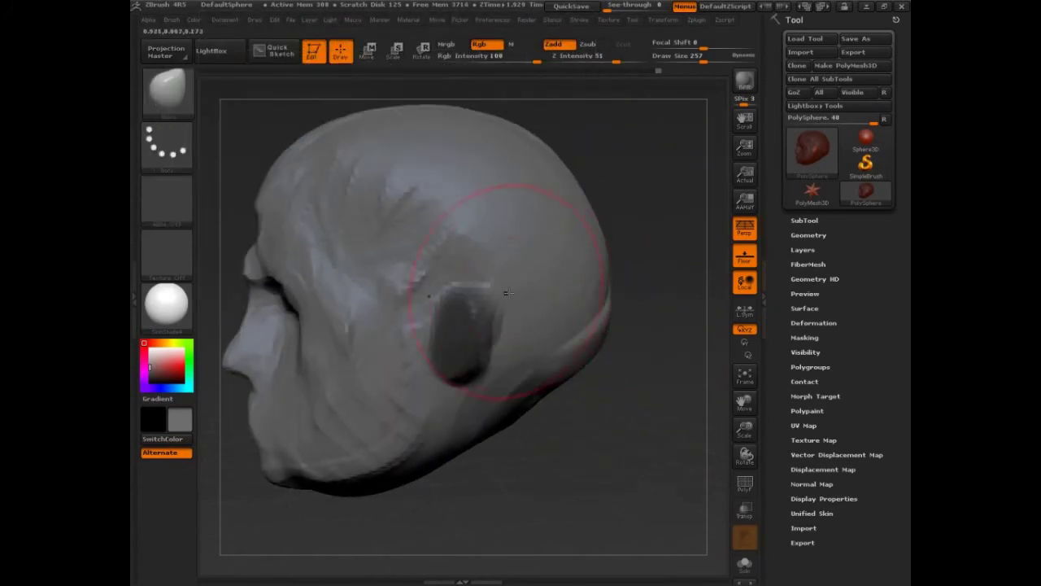
Push the head surface in around the masked ear with the Move brush at draw size 186.
key("s")
left_click_drag(508, 293, 488, 304)
mouse_move(504, 342)
left_mouse_down()
mouse_move(493, 339)
mouse_move(487, 358)
left_mouse_up()
left_click_drag(452, 277, 453, 288)
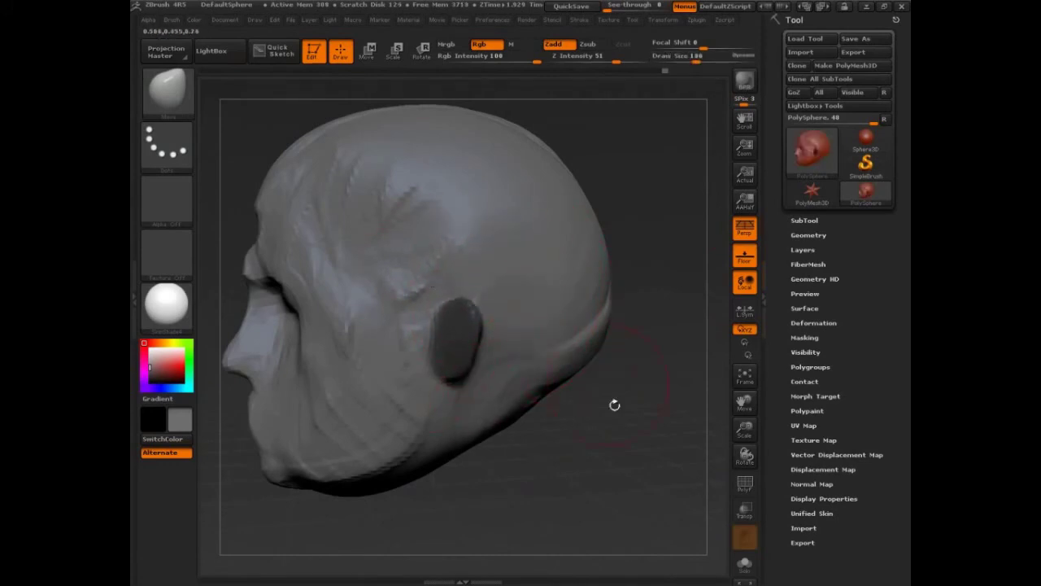
left_click_drag(619, 427, 441, 371)
left_click_drag(588, 340, 432, 304)
left_click_drag(339, 403, 448, 329)
left_click_drag(595, 428, 613, 453)
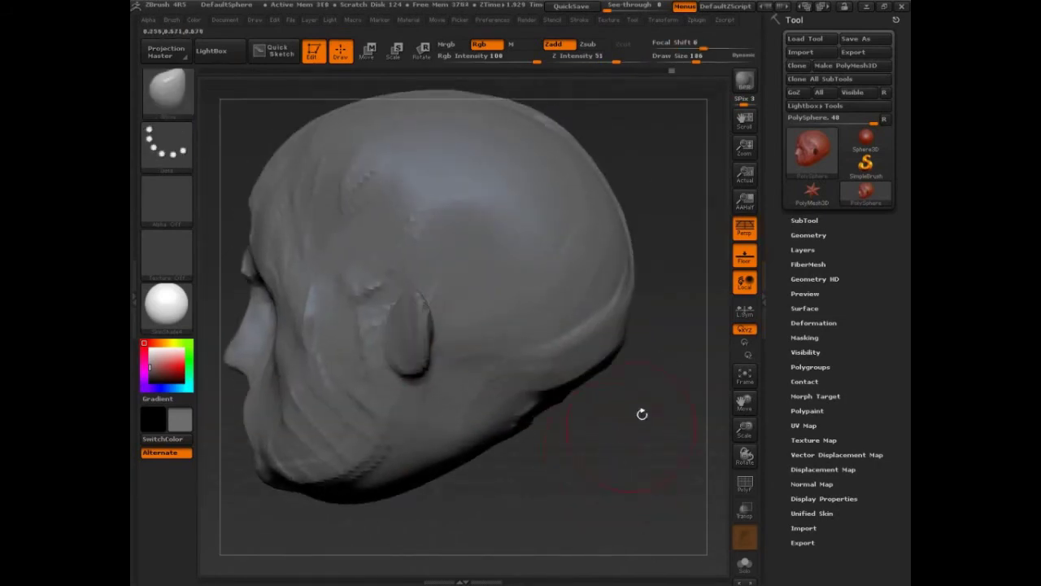
Clear the mask and adjust the area around and behind the ear with the Move brush.
key("ctrl")
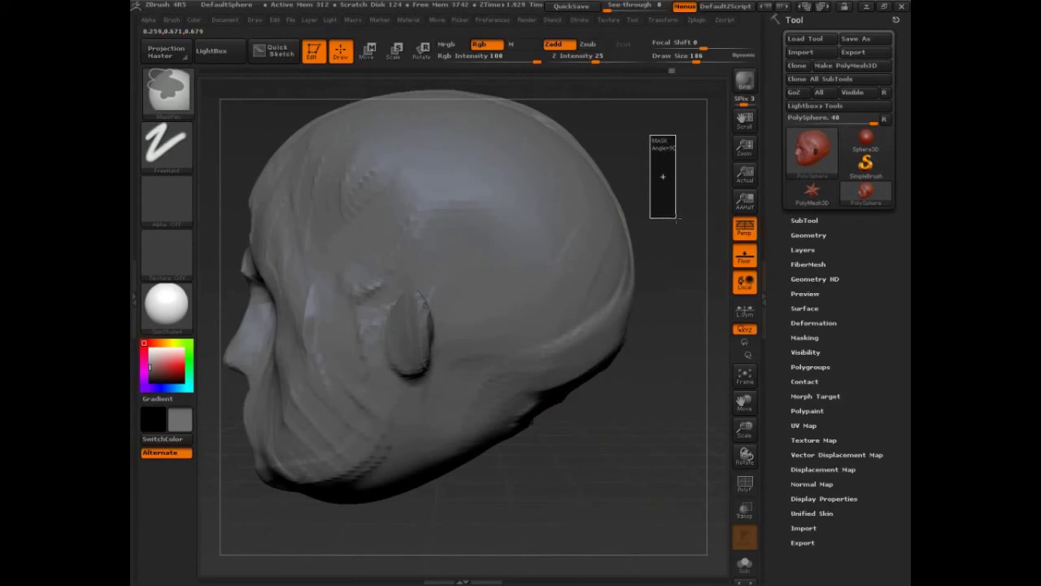
left_click_drag(675, 218, 688, 236, "ctrl")
mouse_move(655, 409)
left_mouse_down()
mouse_move(679, 439)
mouse_move(702, 443)
mouse_move(607, 383)
mouse_move(629, 377)
mouse_move(601, 379)
left_mouse_up()
mouse_move(513, 329)
left_mouse_down()
mouse_move(524, 321)
mouse_move(497, 300)
left_mouse_up()
left_click_drag(655, 431, 610, 451)
left_click_drag(515, 288, 537, 315)
mouse_move(395, 403)
left_mouse_down()
mouse_move(435, 426)
mouse_move(480, 427)
left_mouse_up()
mouse_move(609, 409)
left_mouse_down("alt")
mouse_move(627, 353)
mouse_move(637, 365)
mouse_move(642, 348)
mouse_move(674, 371)
left_mouse_up("alt")
Adjust the head's overall contour with short Move brush strokes at draw size 264.
key("bracketright")
key("bracketright")
left_click_drag(379, 344, 369, 342)
left_click_drag(277, 370, 321, 374)
left_click_drag(371, 327, 362, 323)
left_click_drag(347, 261, 352, 261)
left_click_drag(368, 354, 376, 355)
left_click_drag(684, 435, 516, 391)
left_click_drag(570, 423, 521, 431)
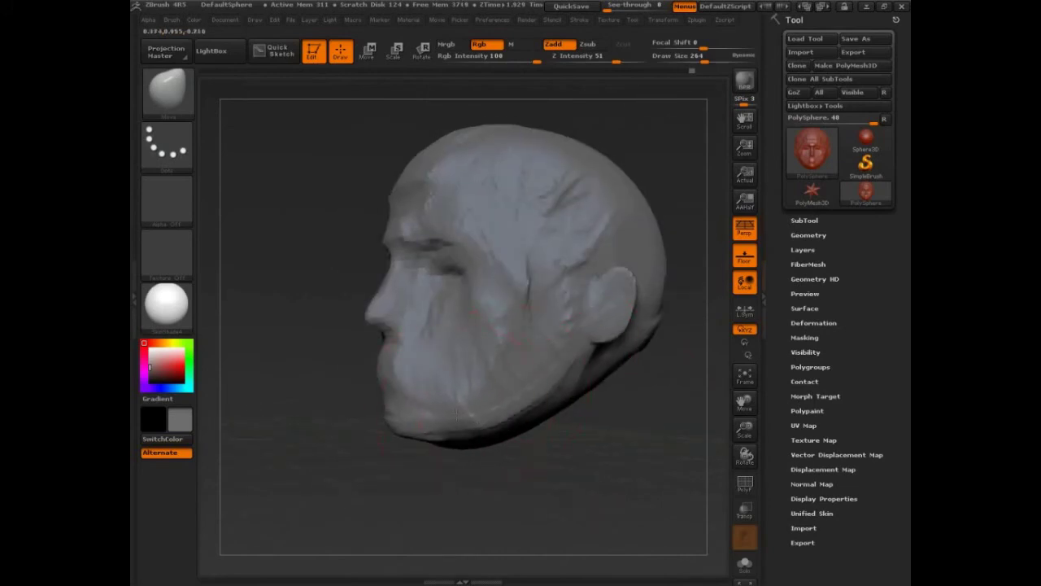
left_click_drag(468, 460, 474, 420)
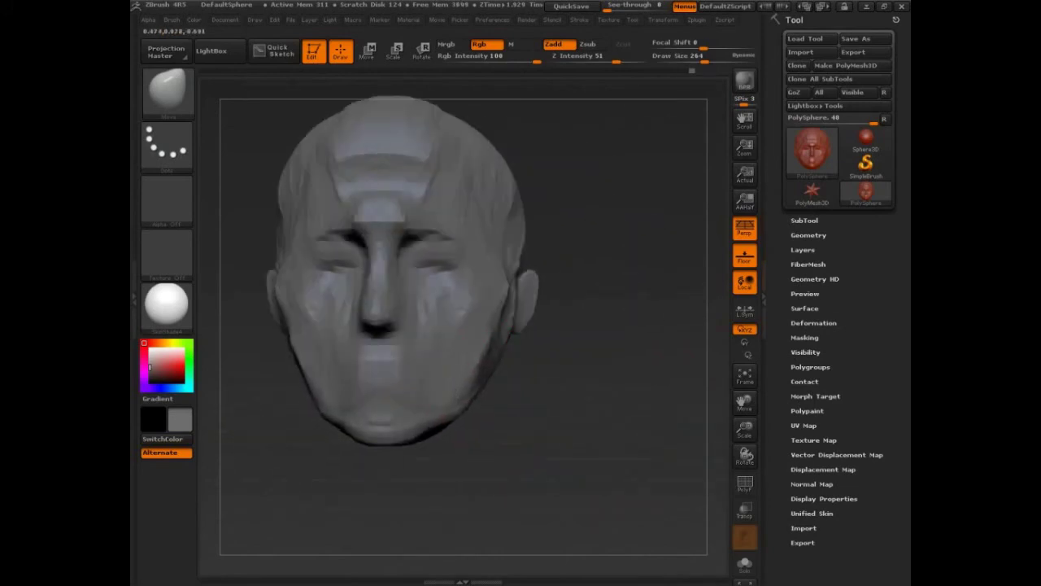
Push in the underside of the jaw and skull base in side view with the Move brush at draw size 277.
mouse_move(558, 407)
left_mouse_down()
mouse_move(638, 413)
mouse_move(629, 349)
mouse_move(642, 382)
mouse_move(629, 379)
mouse_move(649, 365)
mouse_move(650, 268)
left_mouse_up()
key("bracketright")
key("bracketright")
key("bracketright")
key("bracketright")
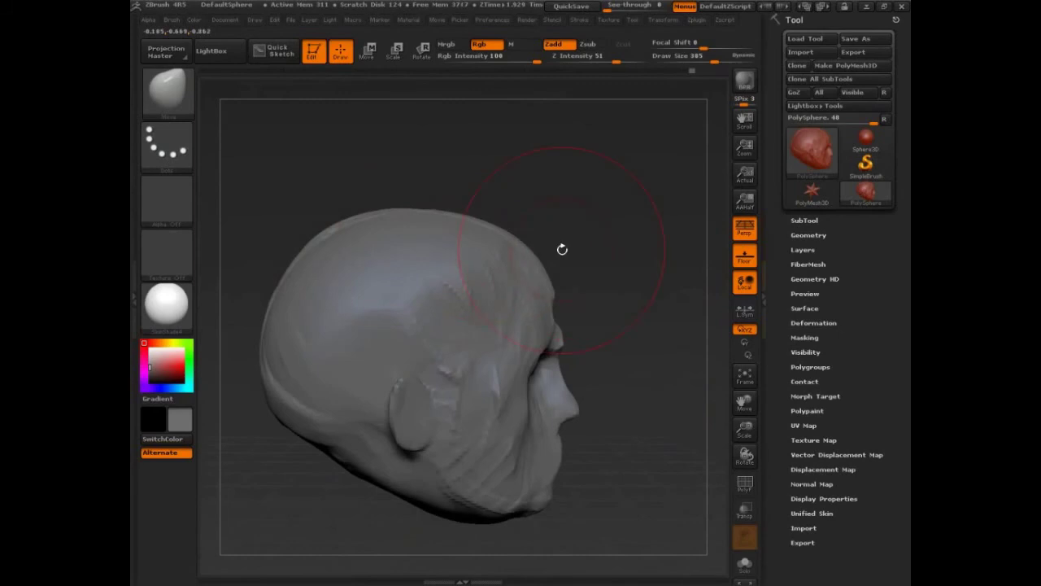
left_click_drag(630, 336, 650, 302)
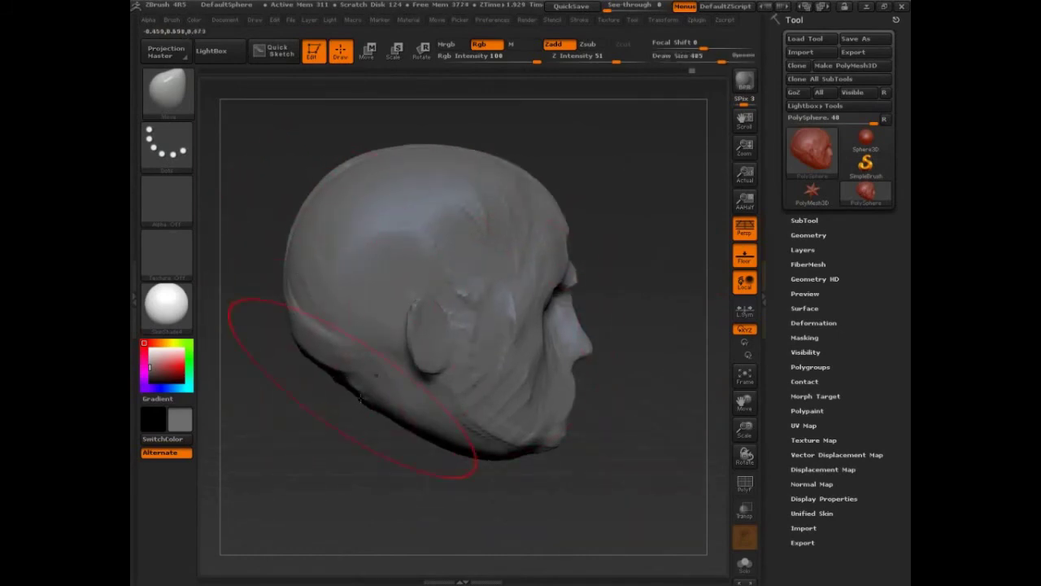
key("s")
left_click_drag(390, 416, 411, 409)
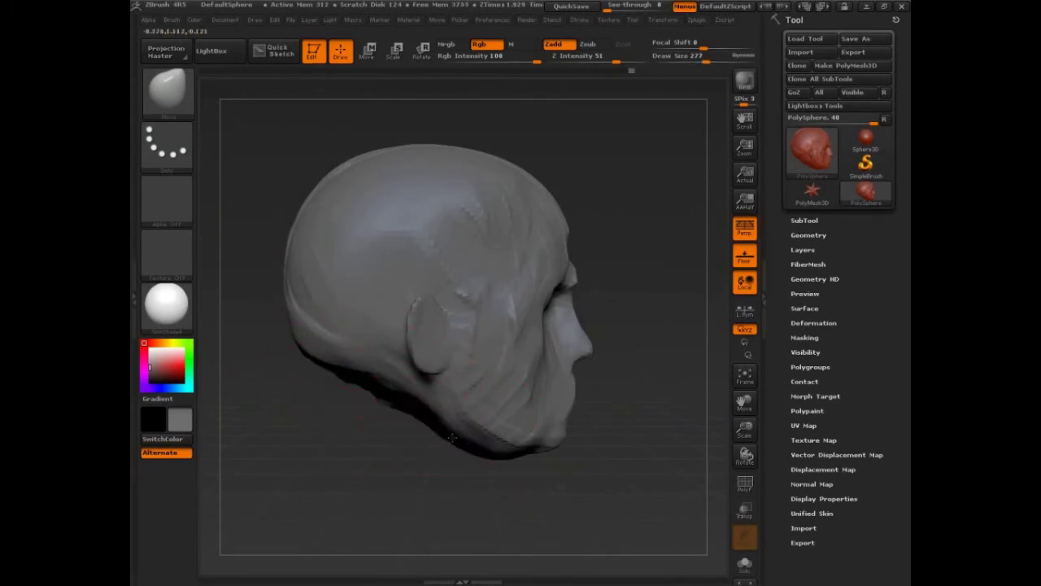
left_click_drag(446, 473, 468, 434)
left_click_drag(486, 484, 451, 458)
left_click_drag(445, 437, 450, 426)
left_click_drag(623, 374, 660, 411)
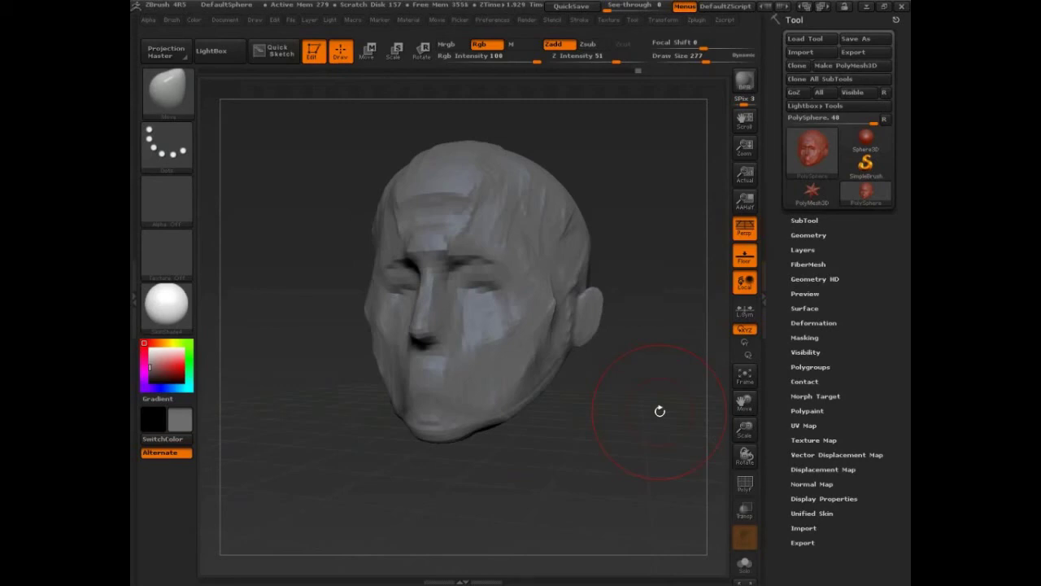
mouse_move(660, 411)
left_mouse_down()
mouse_move(642, 448)
mouse_move(629, 426)
left_mouse_up()
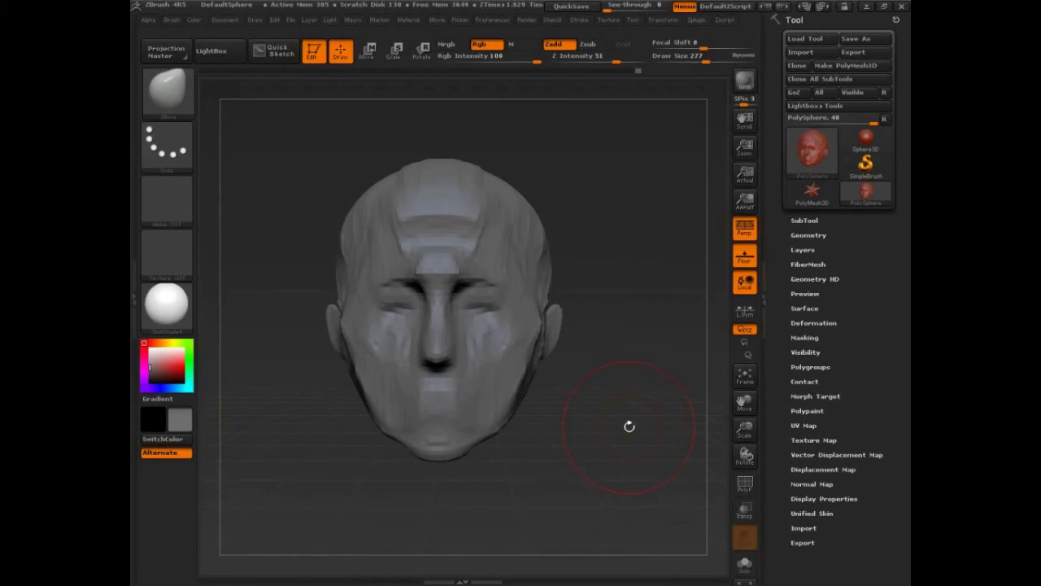
left_click_drag(629, 426, 630, 442)
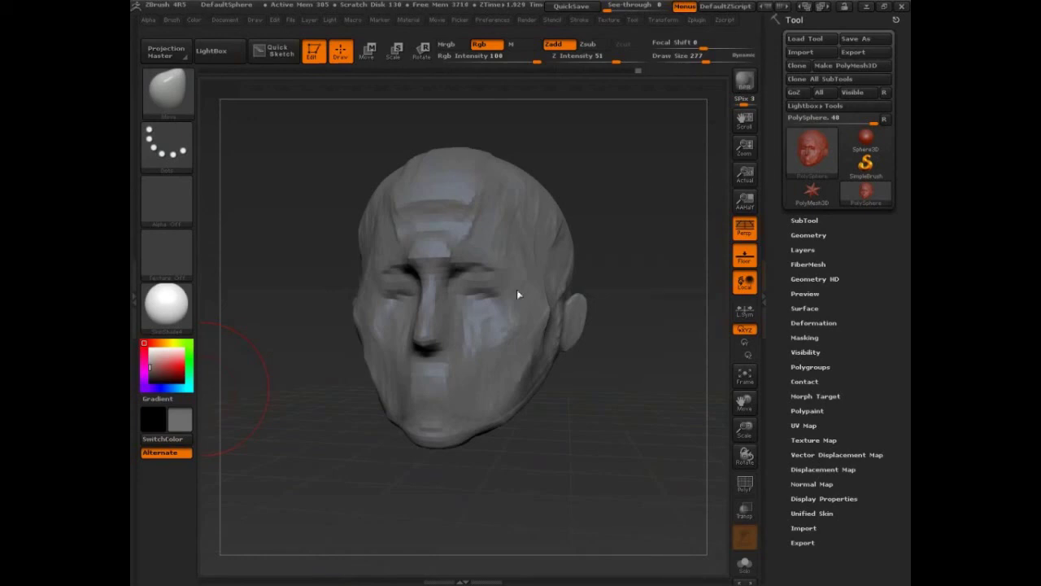
left_click_drag(593, 399, 570, 419)
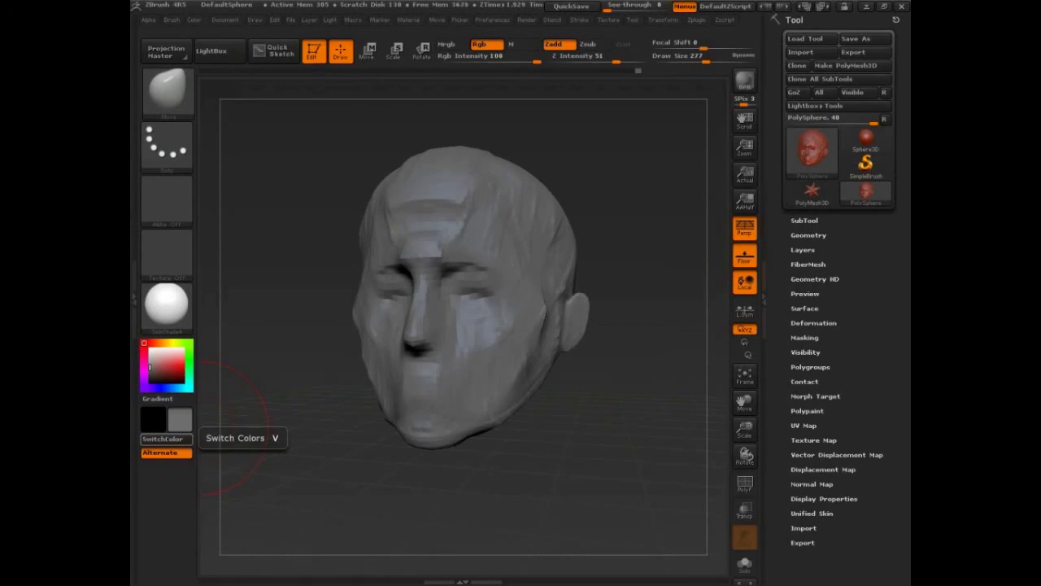
mouse_move(593, 464)
left_mouse_down()
mouse_move(458, 488)
mouse_move(527, 474)
left_mouse_up()
key("ctrl+shift")
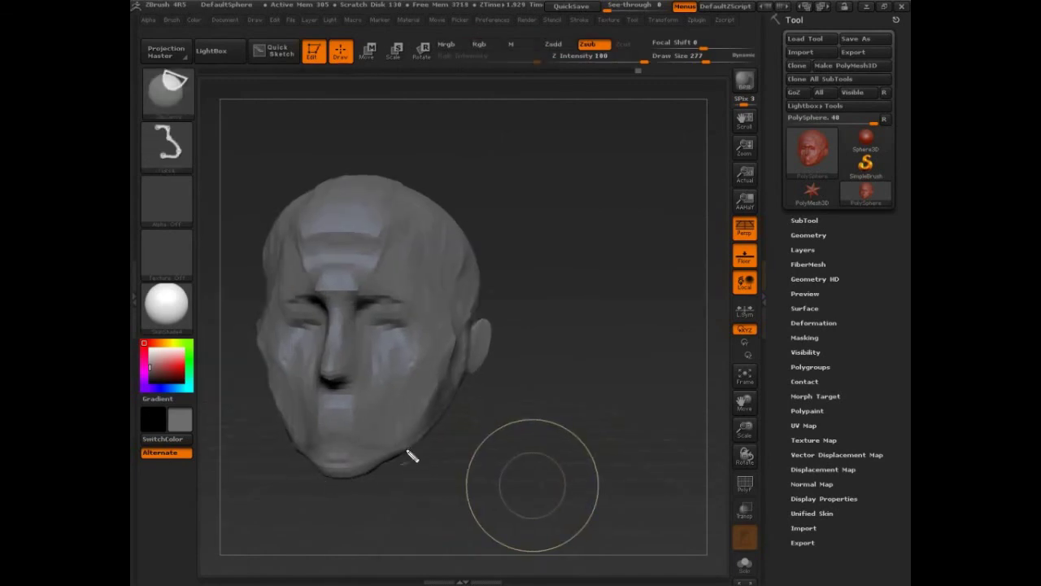
mouse_move(502, 90)
left_mouse_down()
mouse_move(510, 102)
mouse_move(597, 104)
mouse_move(518, 147)
mouse_move(543, 153)
mouse_move(612, 137)
mouse_move(626, 154)
mouse_move(650, 138)
mouse_move(745, 145)
left_mouse_up()
left_click_drag(506, 192, 567, 190)
left_click_drag(493, 175, 543, 63)
mouse_move(569, 29)
left_mouse_down()
mouse_move(636, 43)
mouse_move(569, 27)
mouse_move(562, 49)
mouse_move(598, 50)
left_mouse_up()
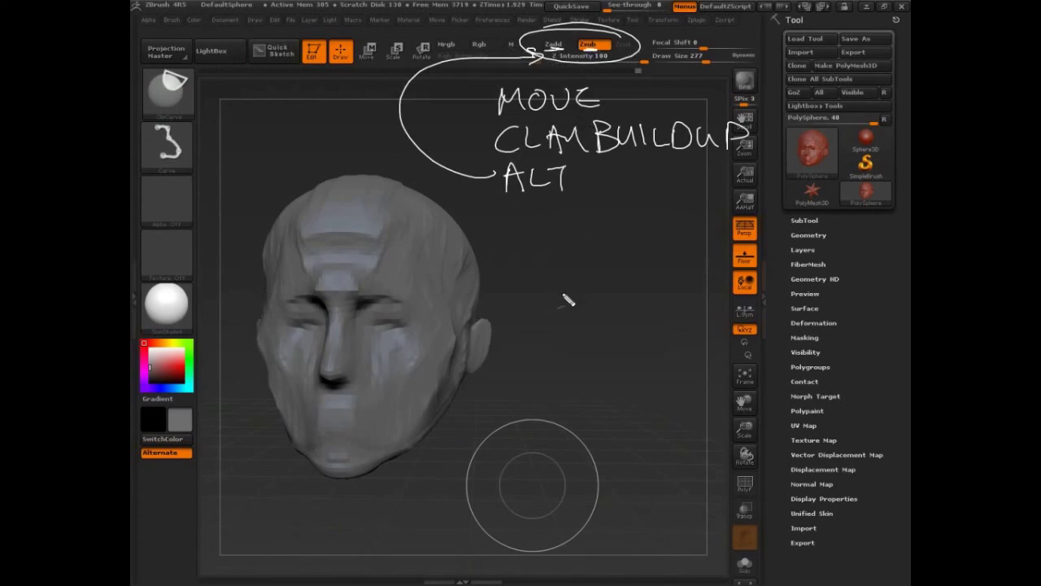
mouse_move(529, 209)
left_mouse_down()
mouse_move(556, 231)
mouse_move(566, 213)
mouse_move(628, 207)
mouse_move(652, 226)
left_mouse_up()
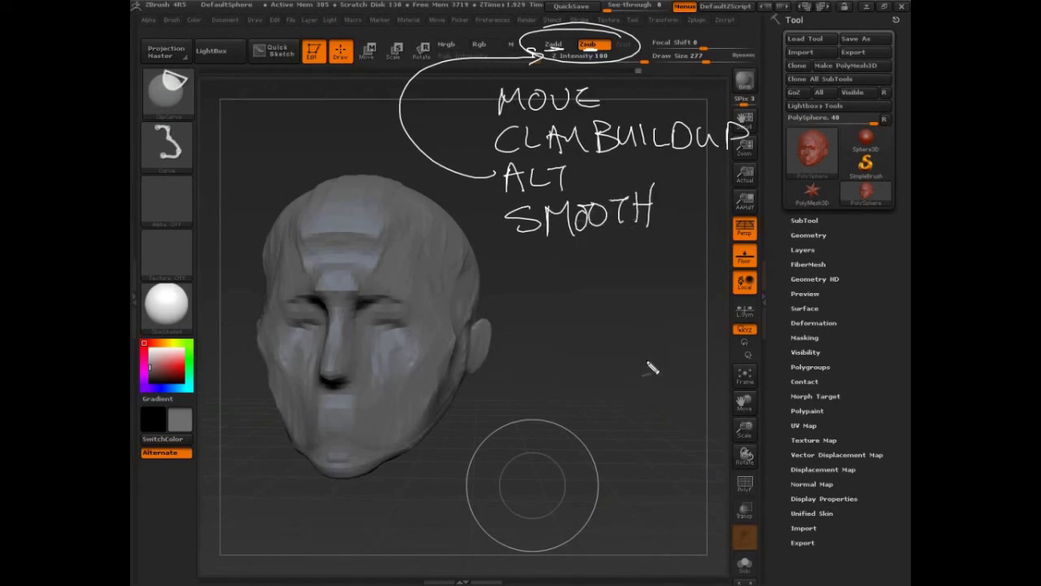
left_click(477, 103)
left_click(481, 132)
left_click(490, 184)
left_click(493, 222)
mouse_move(515, 270)
left_mouse_down()
mouse_move(537, 244)
mouse_move(561, 260)
mouse_move(626, 267)
left_mouse_up()
left_click(493, 261)
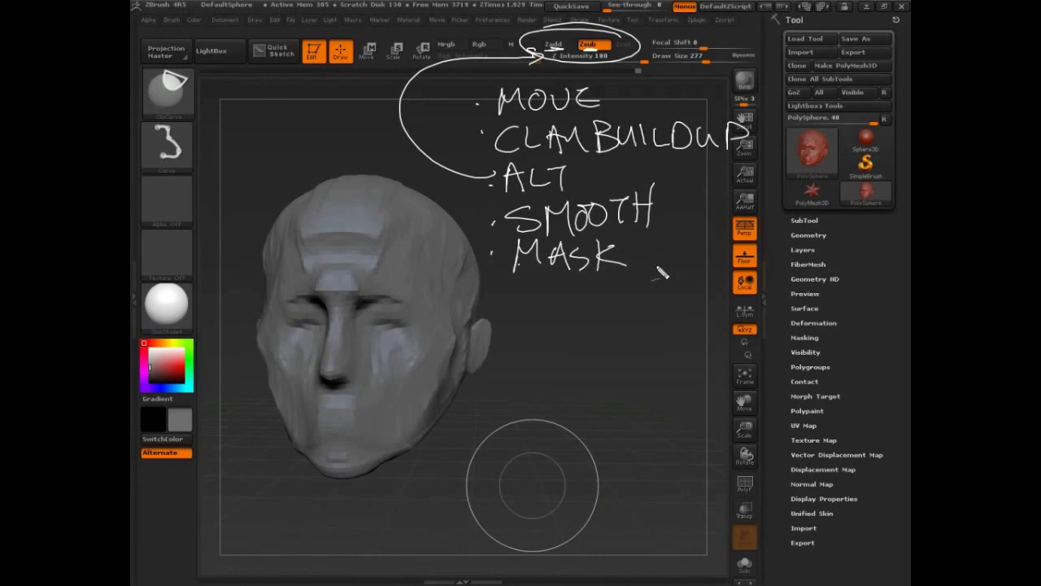
mouse_move(842, 199)
left_mouse_down()
mouse_move(803, 208)
mouse_move(818, 561)
mouse_move(838, 198)
left_mouse_up()
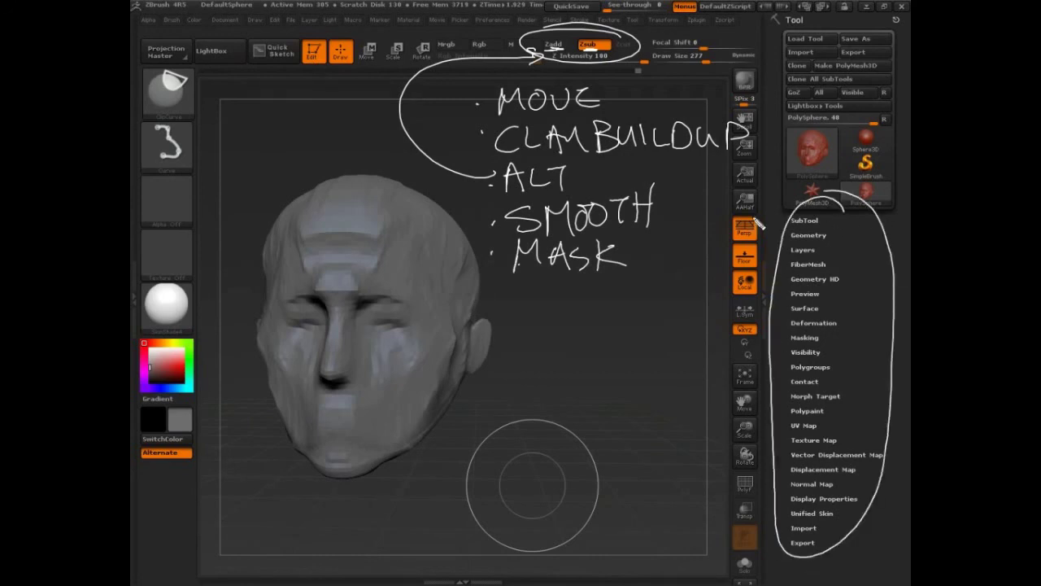